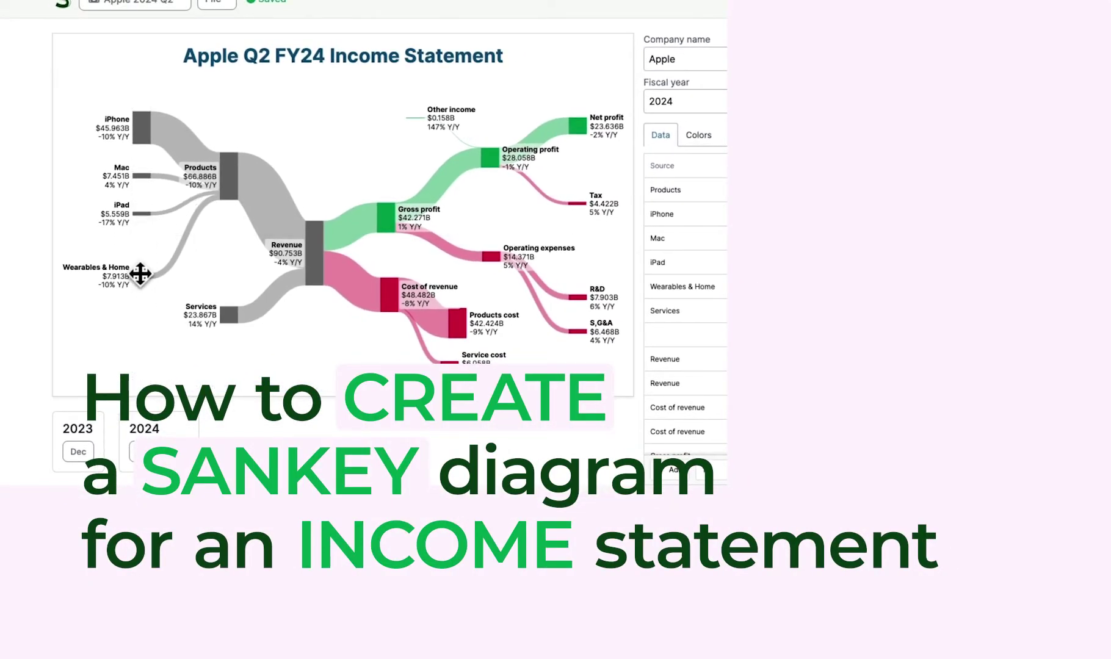
# Nudge the Wearables & Home node slightly higher on the Apple Sankey canvas
pyautogui.moveTo(140, 270); pyautogui.dragTo(140, 253)
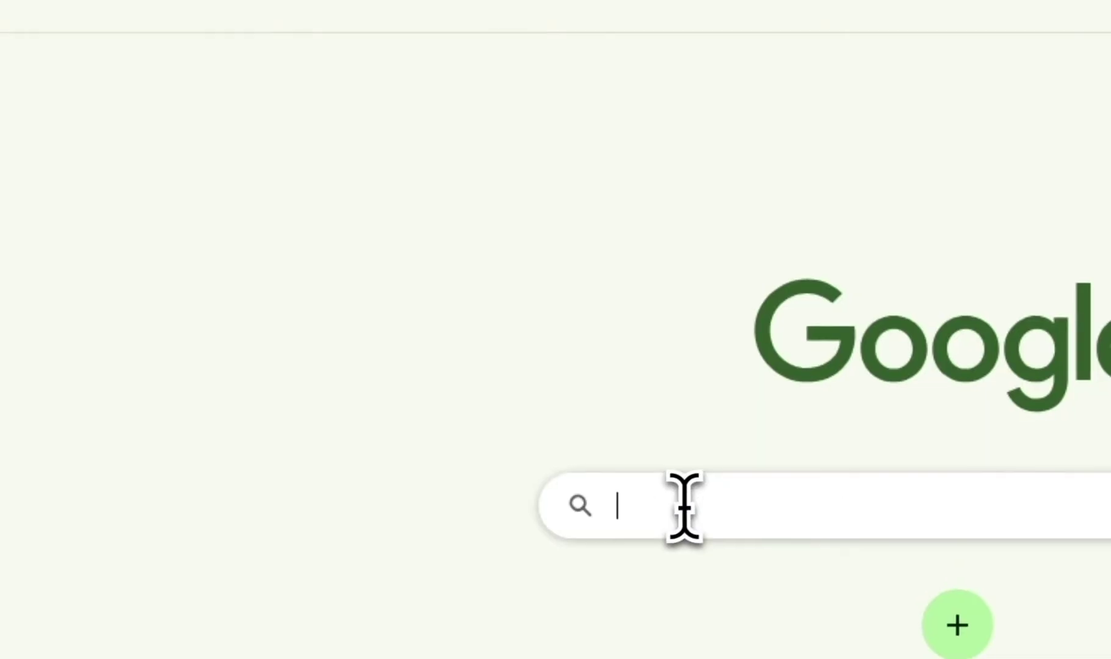
pyautogui.write('sankeyart.com')
# Load the sankeyart.com website from the Google search box
pyautogui.press('Return')
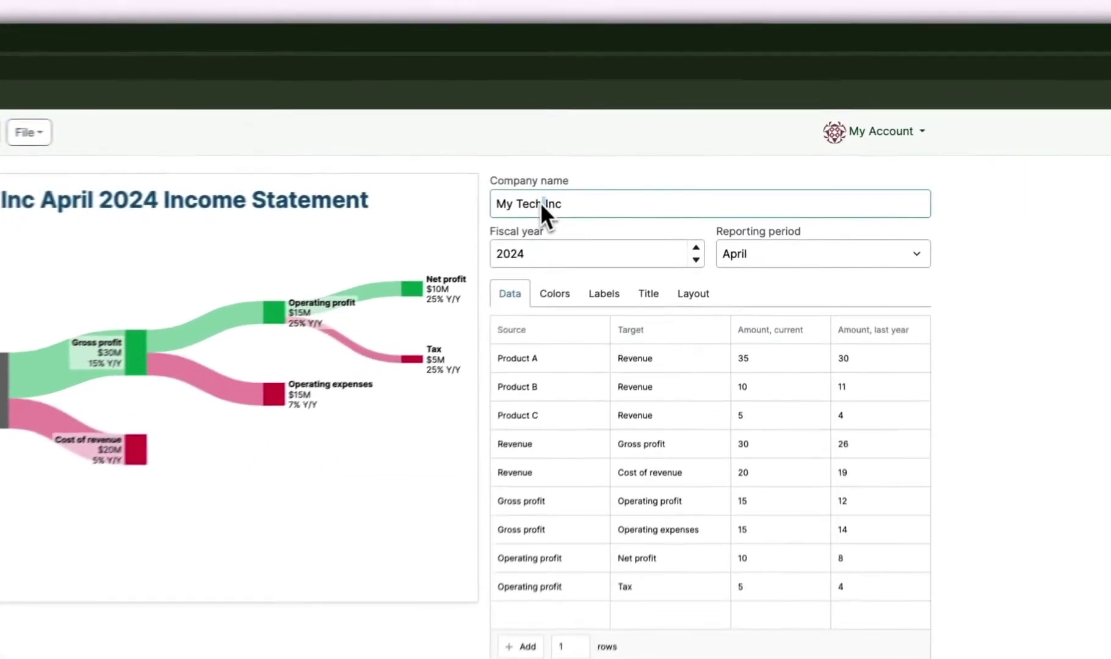
# Replace the company name with Apple and choose the Q2 2024 reporting period
pyautogui.tripleClick(527, 208)
pyautogui.write('Apple')
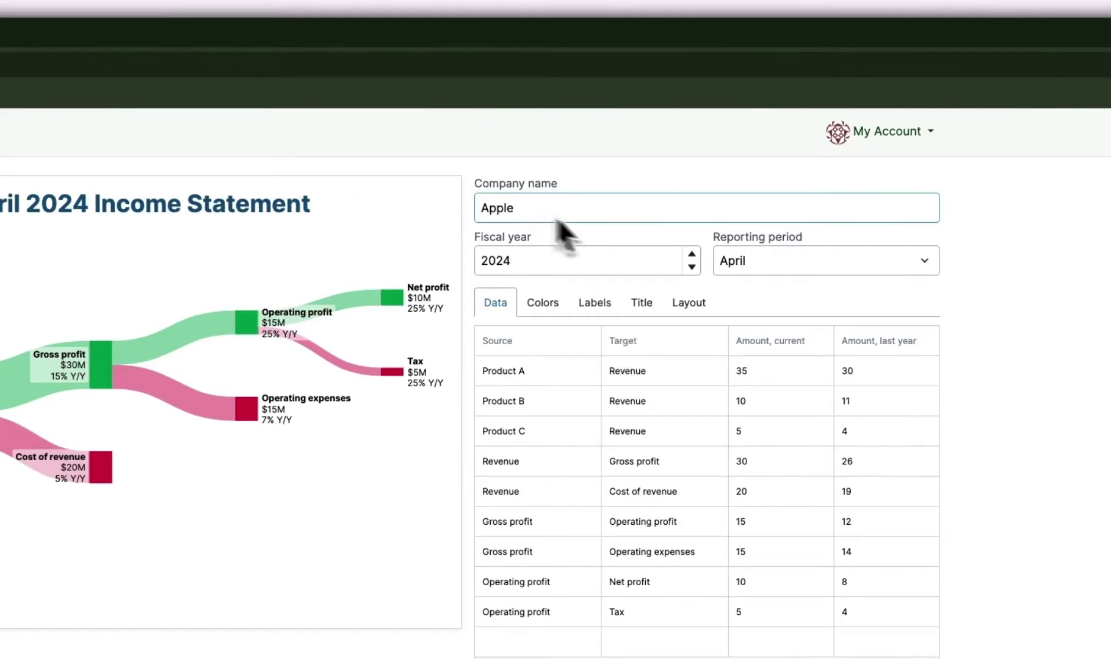
pyautogui.click(776, 262)
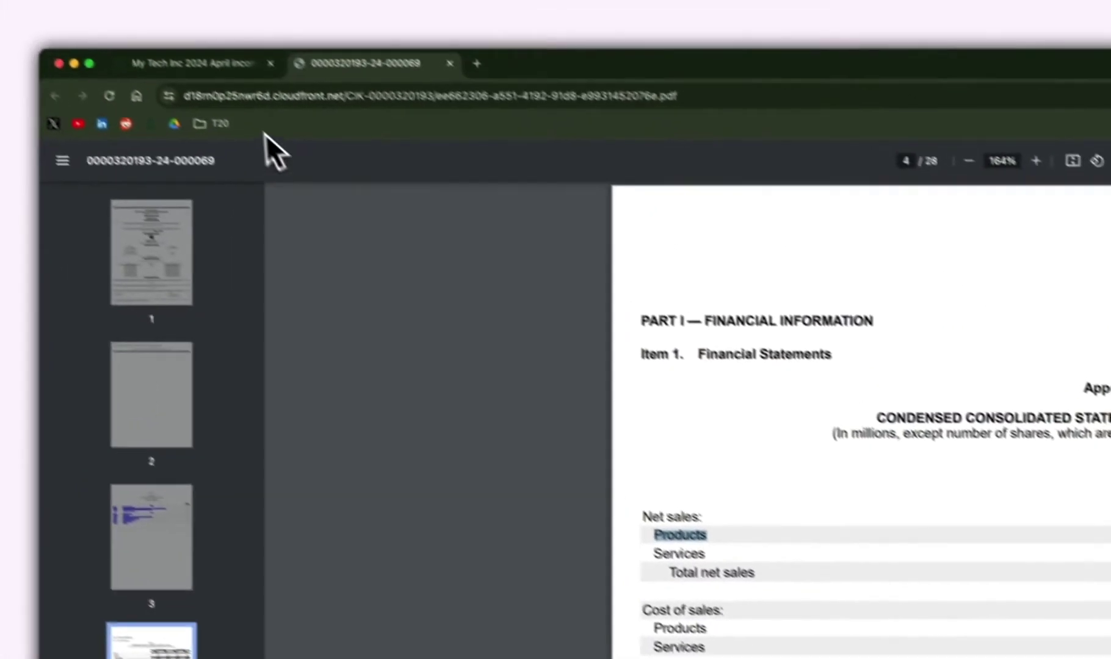
# Rename Product A to Products and Product B to Services (copied from the statement), then clear Product C
pyautogui.click(251, 96)
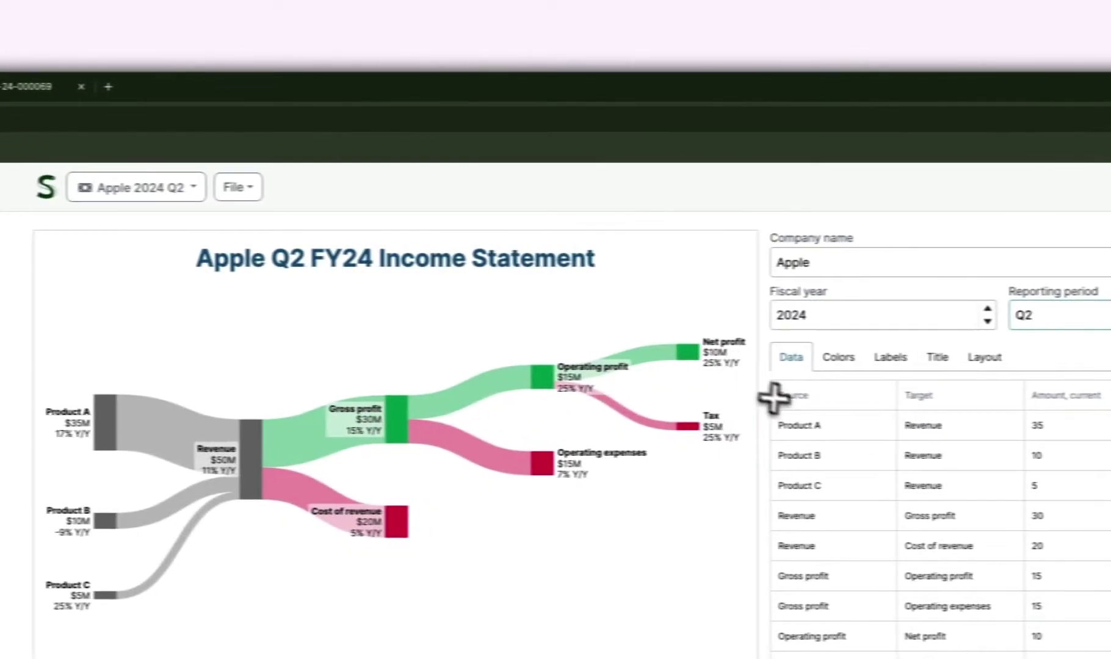
pyautogui.doubleClick(783, 424)
pyautogui.write('s')
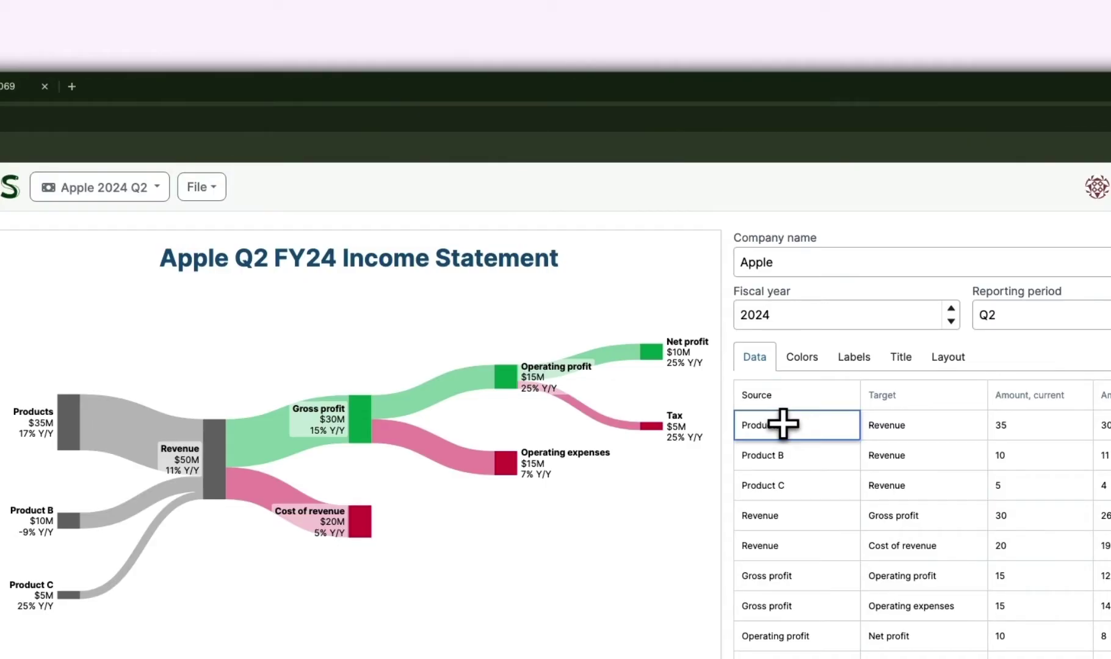
pyautogui.click(348, 33)
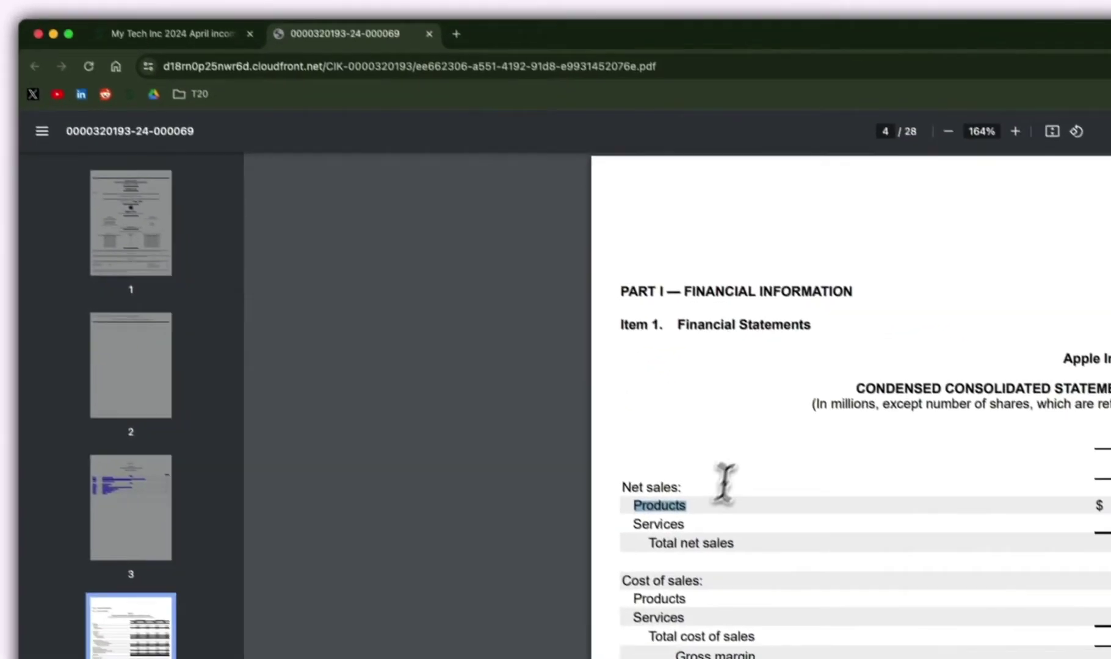
pyautogui.doubleClick(658, 524)
pyautogui.press('super+c')
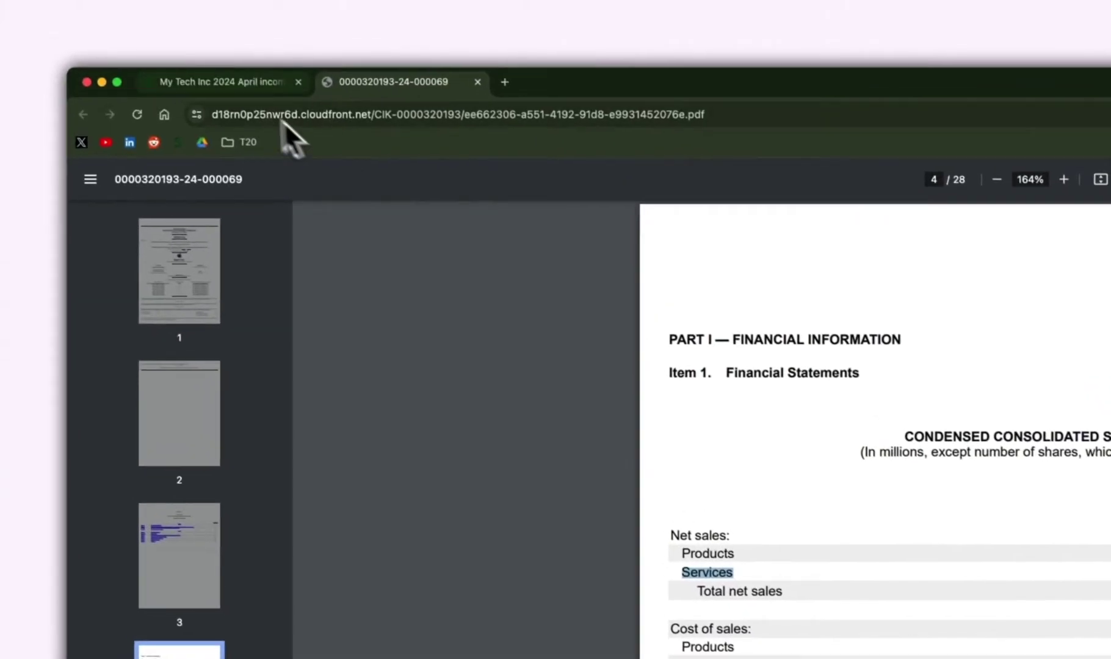
pyautogui.click(221, 82)
pyautogui.doubleClick(429, 327)
pyautogui.press('super+v')
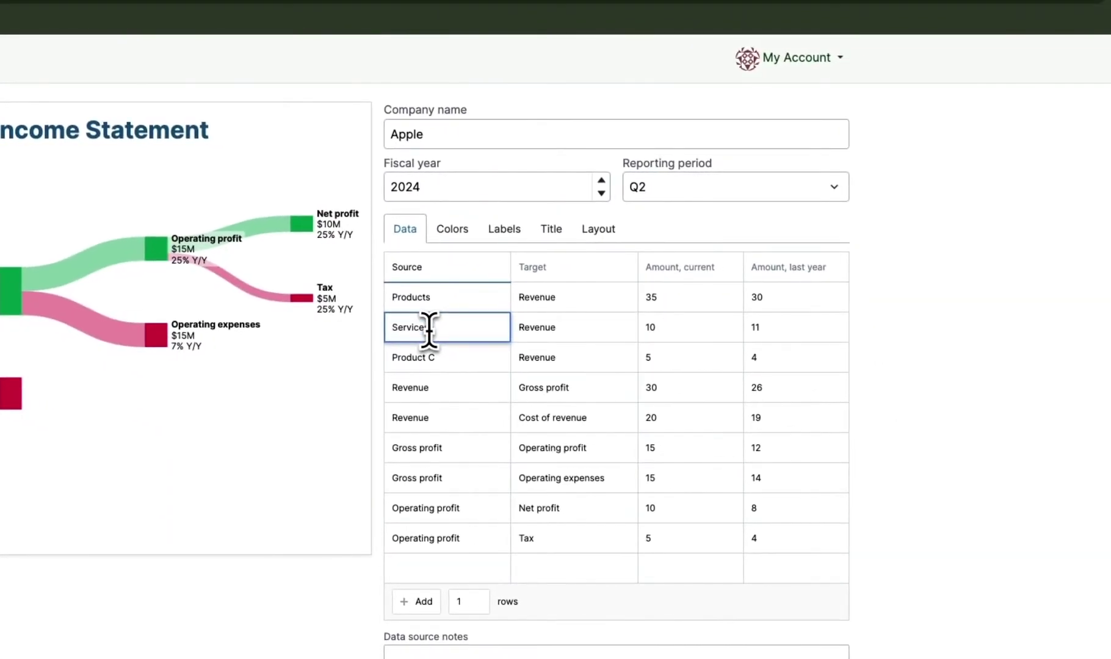
pyautogui.keyDown('shift'); pyautogui.click(794, 360); pyautogui.keyUp('shift')
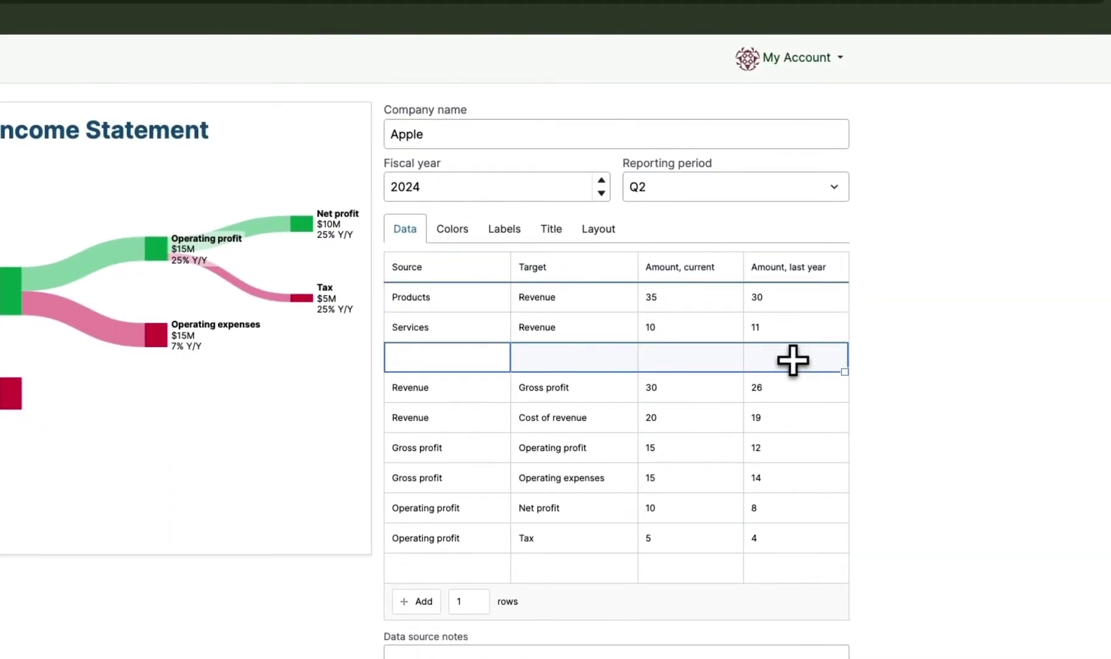
# Change the amount-label suffix from M to B in the Labels content settings
pyautogui.click(328, 338)
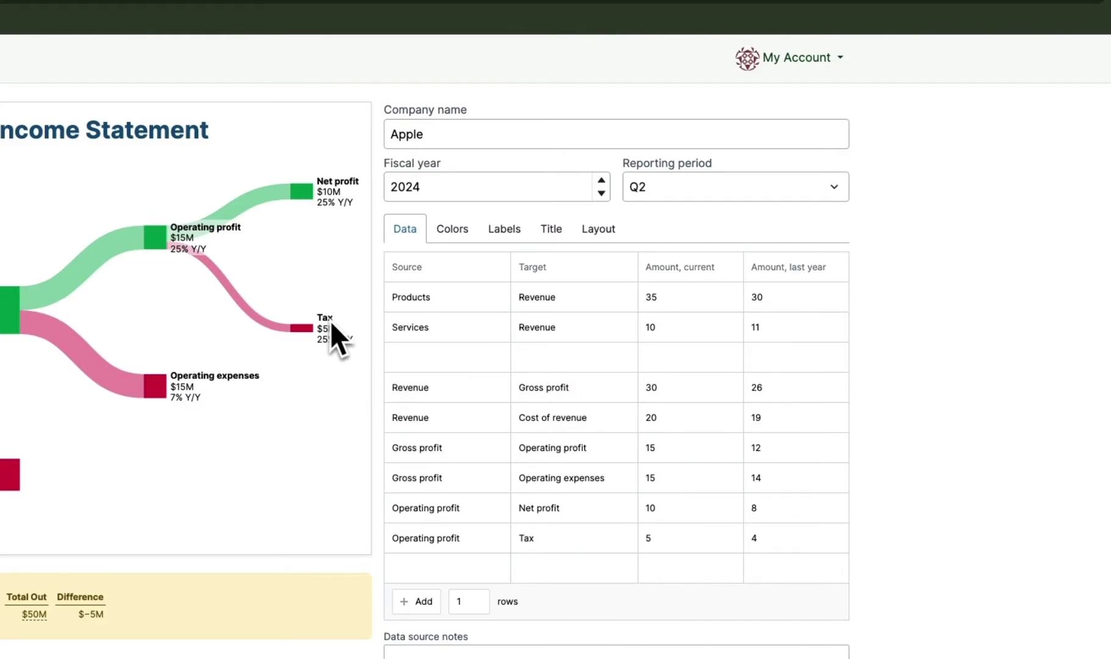
pyautogui.click(506, 230)
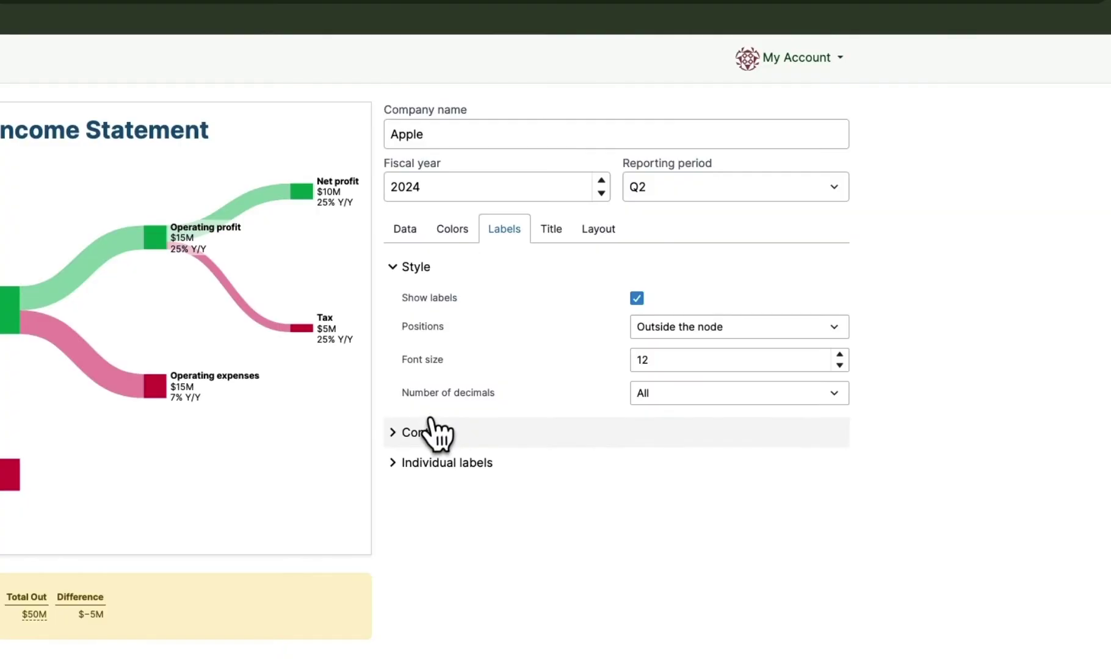
pyautogui.click(427, 448)
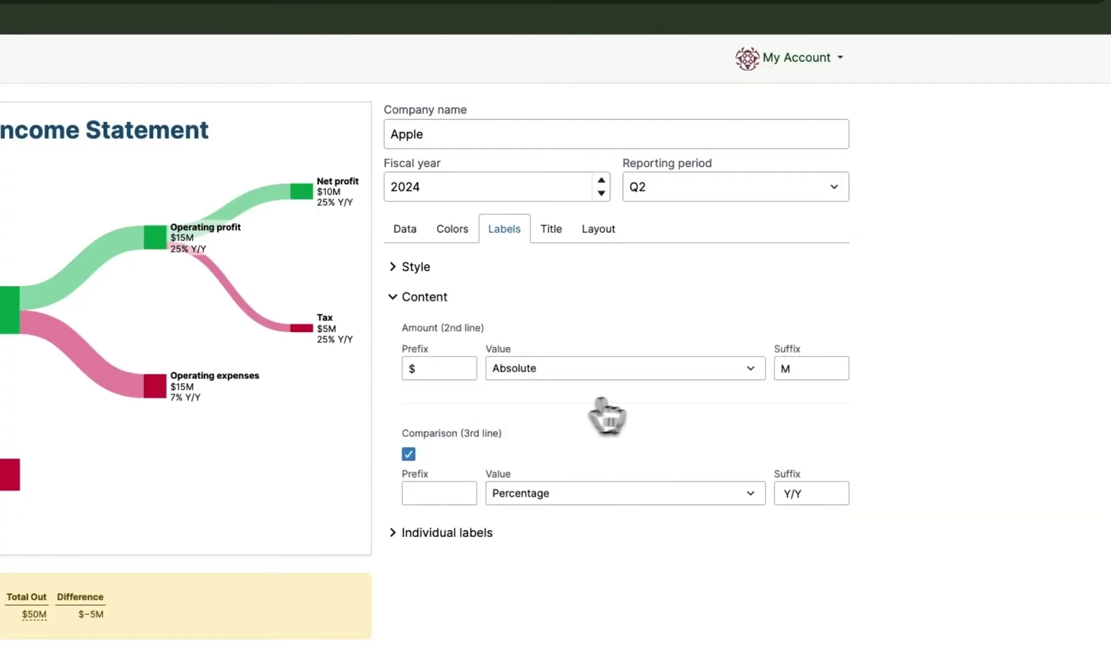
pyautogui.click(786, 368)
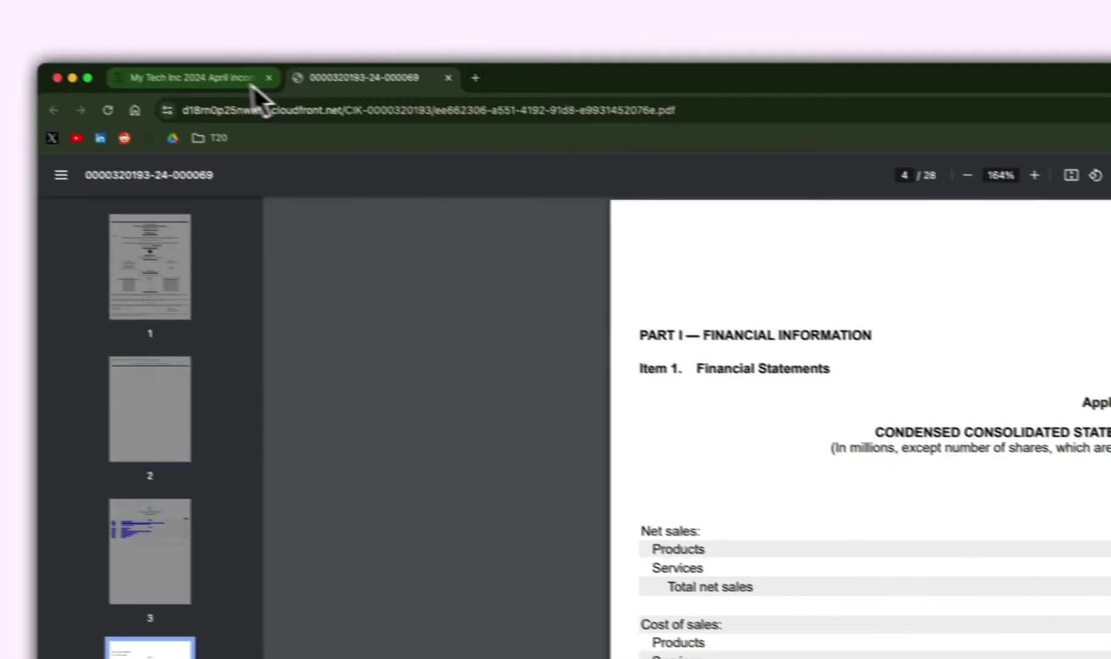
# Enter Products amounts 66.886 and 73.929 and Services current amount 23.867 from the statement
pyautogui.click(255, 87)
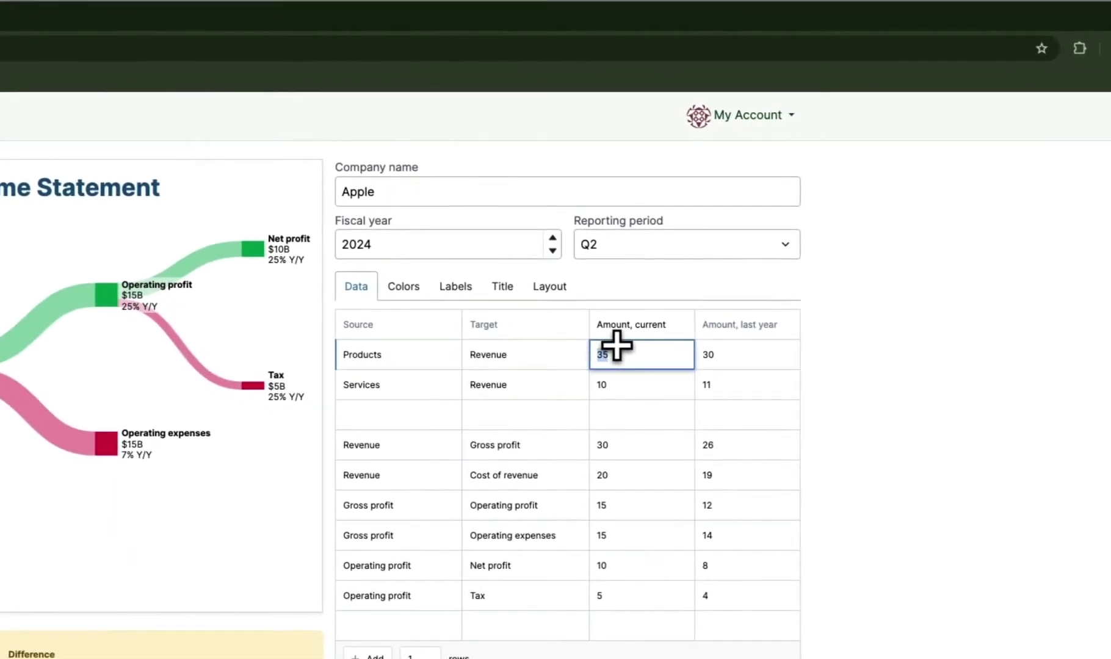
pyautogui.write('66,8')
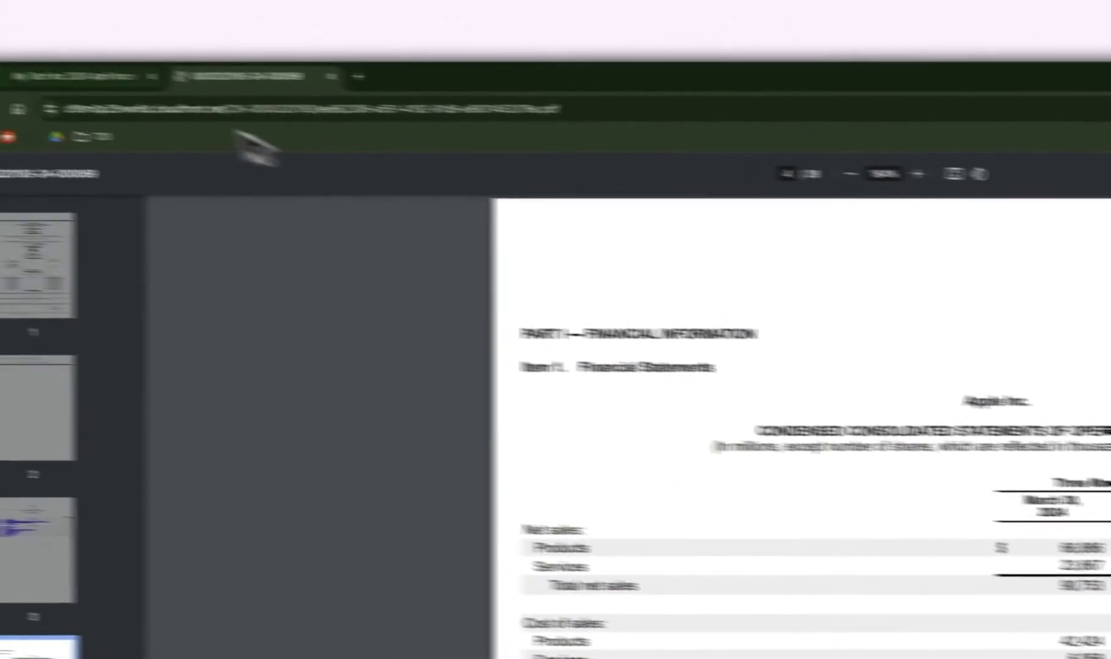
pyautogui.click(191, 93)
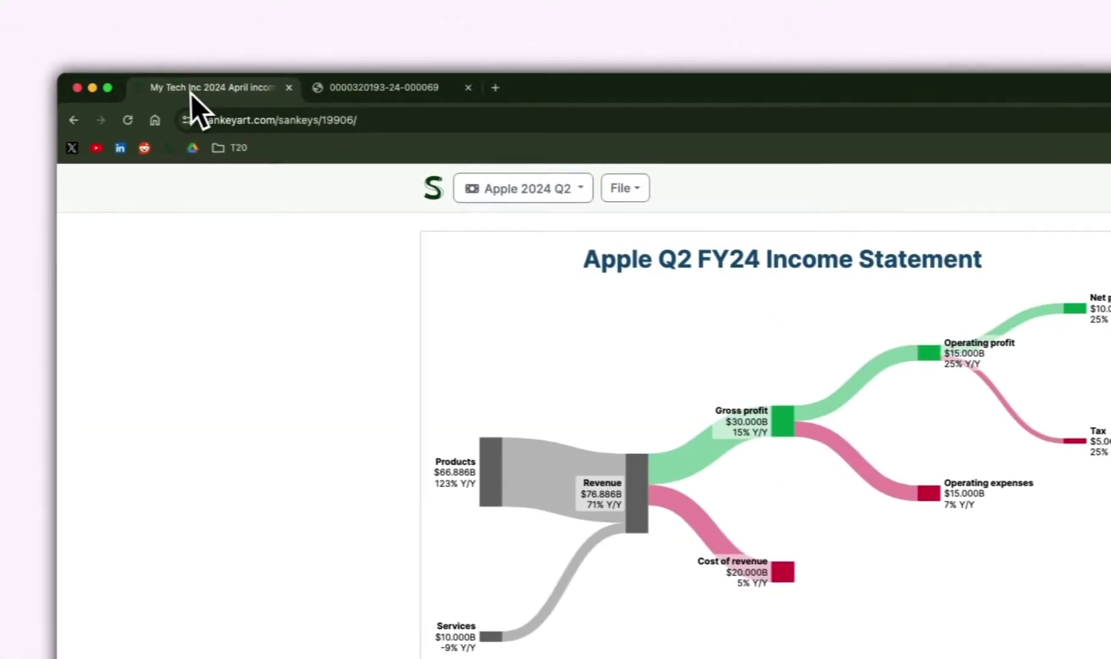
pyautogui.write('73.929')
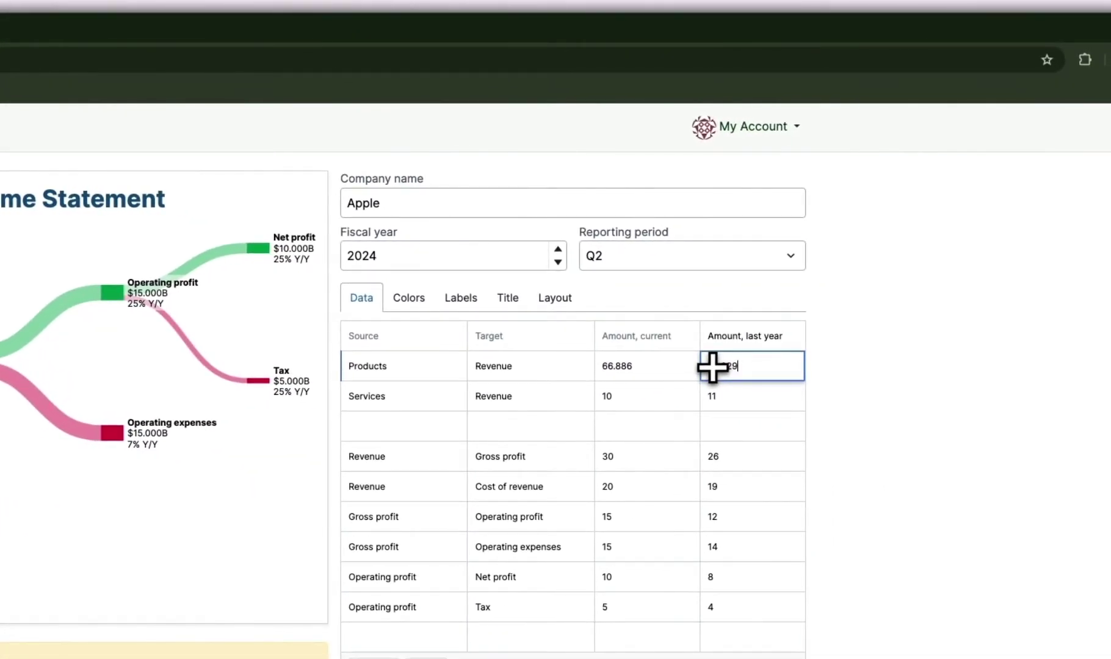
pyautogui.click(683, 386)
pyautogui.write('23.867')
pyautogui.click(772, 393)
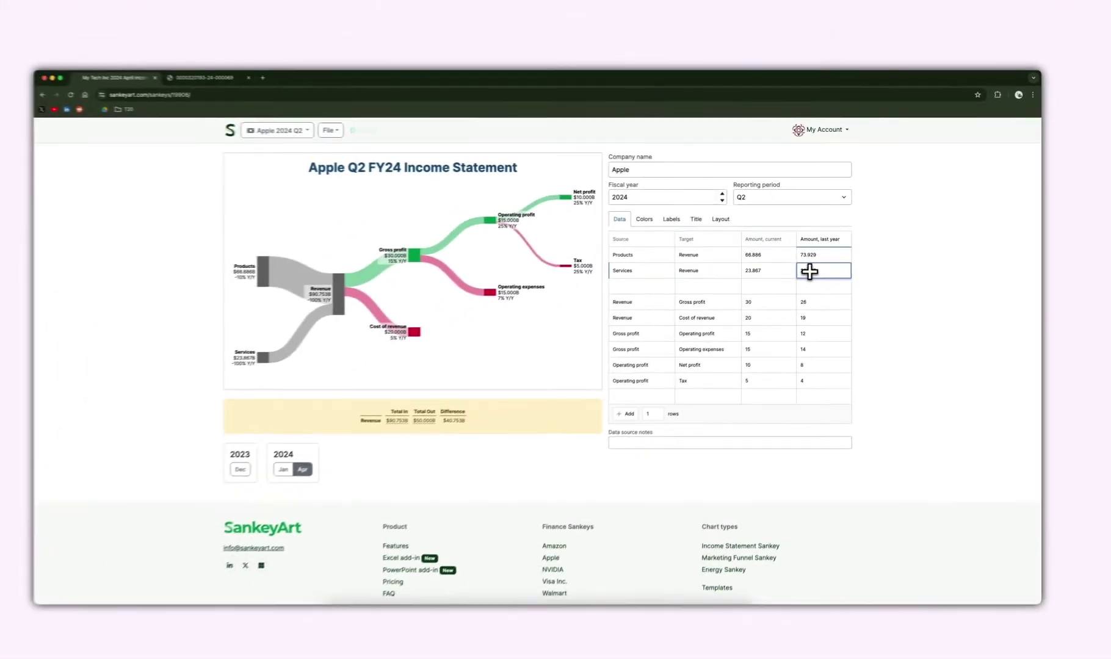
pyautogui.write('20.907')
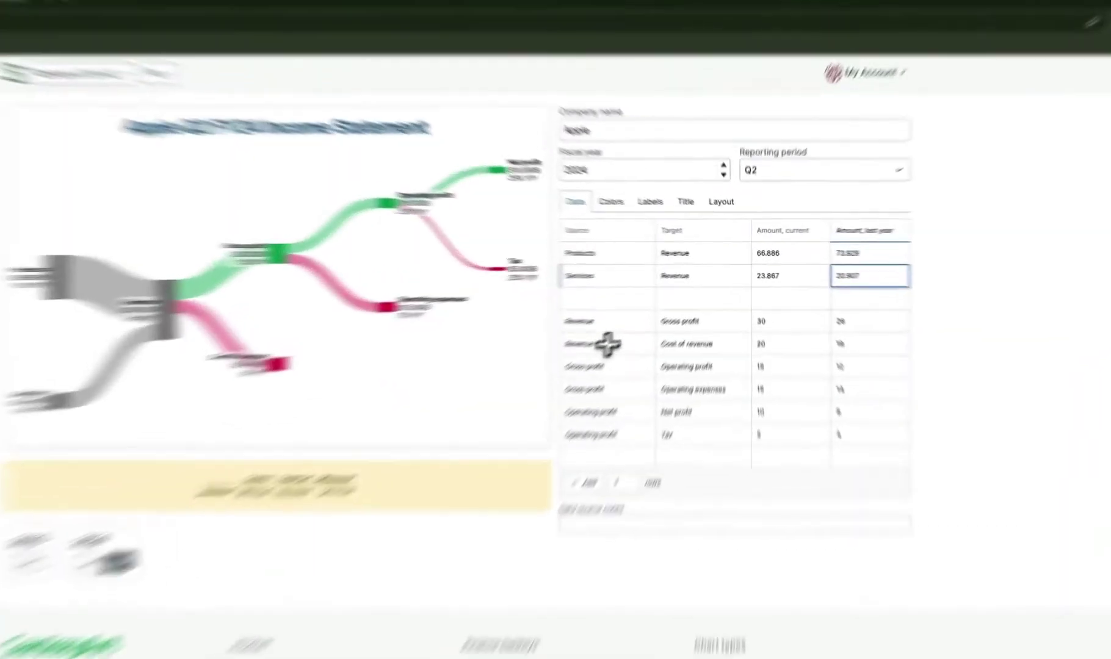
# Enter Services last-year amount 20.907 and current Cost of revenue 48.482
pyautogui.click(607, 345)
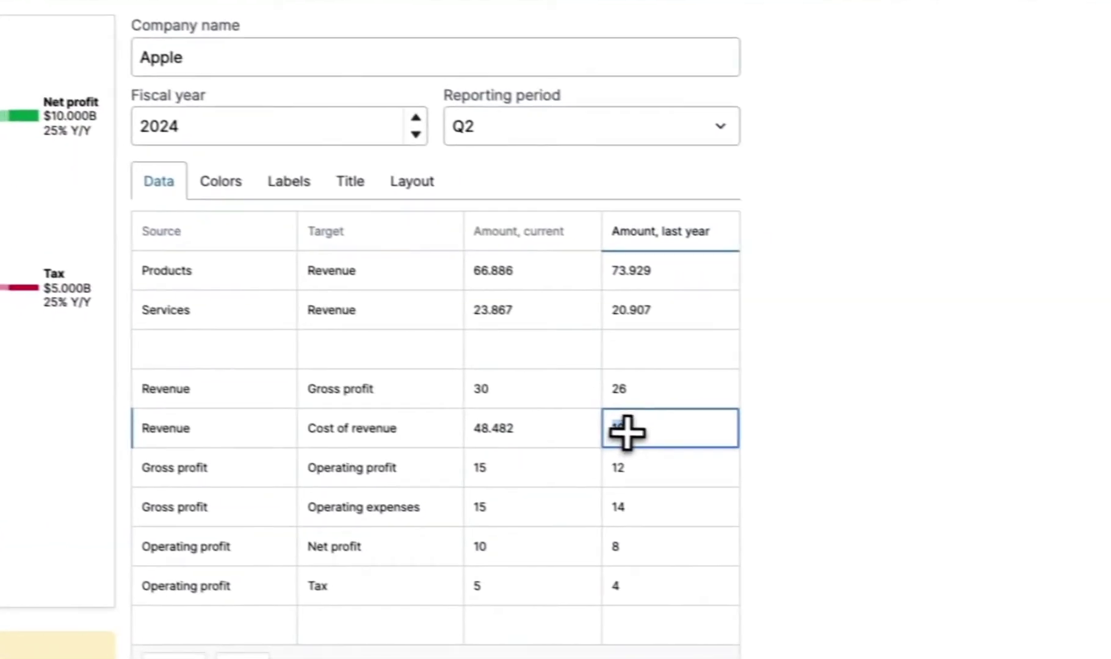
pyautogui.write('52.860')
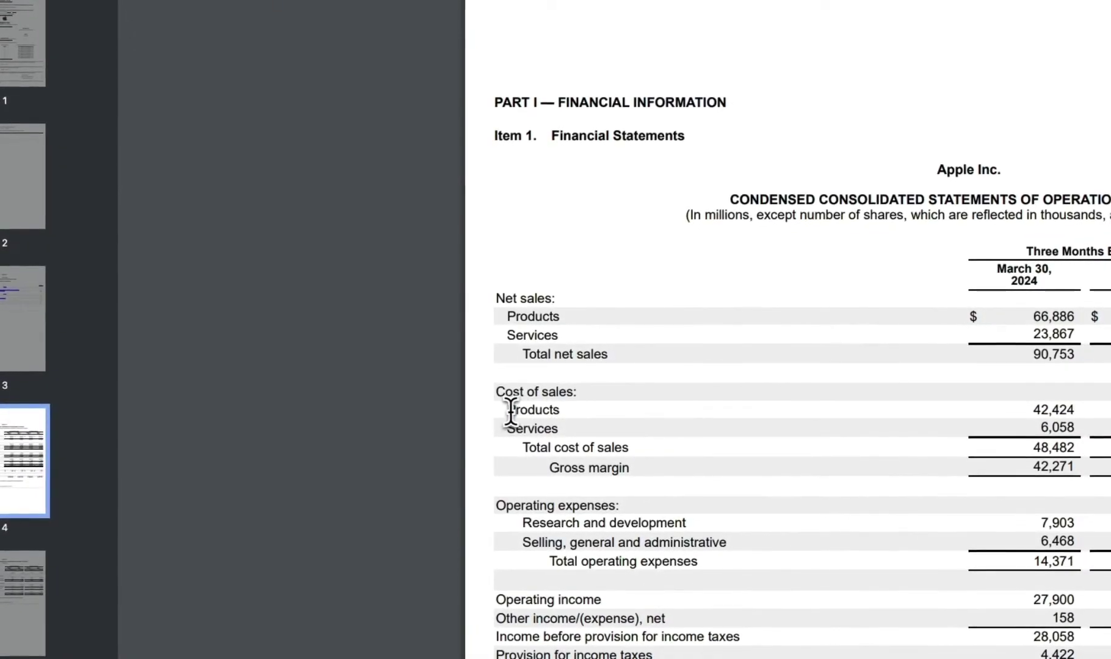
# Insert a Cost of revenue → Products cost row (42.424 vs 46.795) and move its node lower
pyautogui.moveTo(509, 412); pyautogui.dragTo(551, 411)
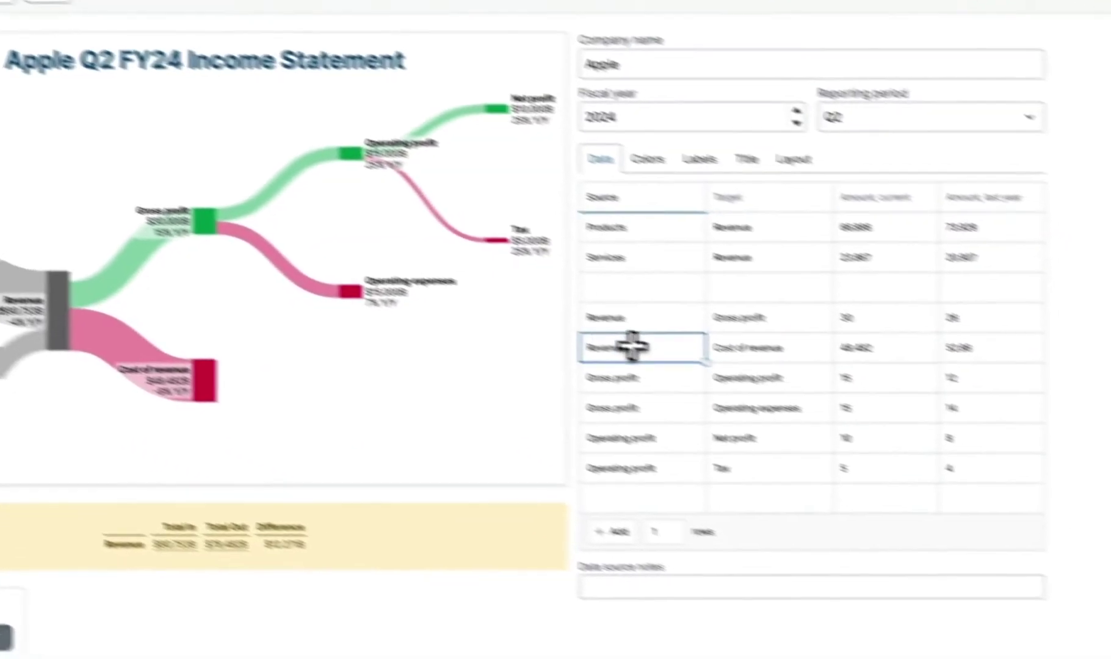
pyautogui.rightClick(556, 319)
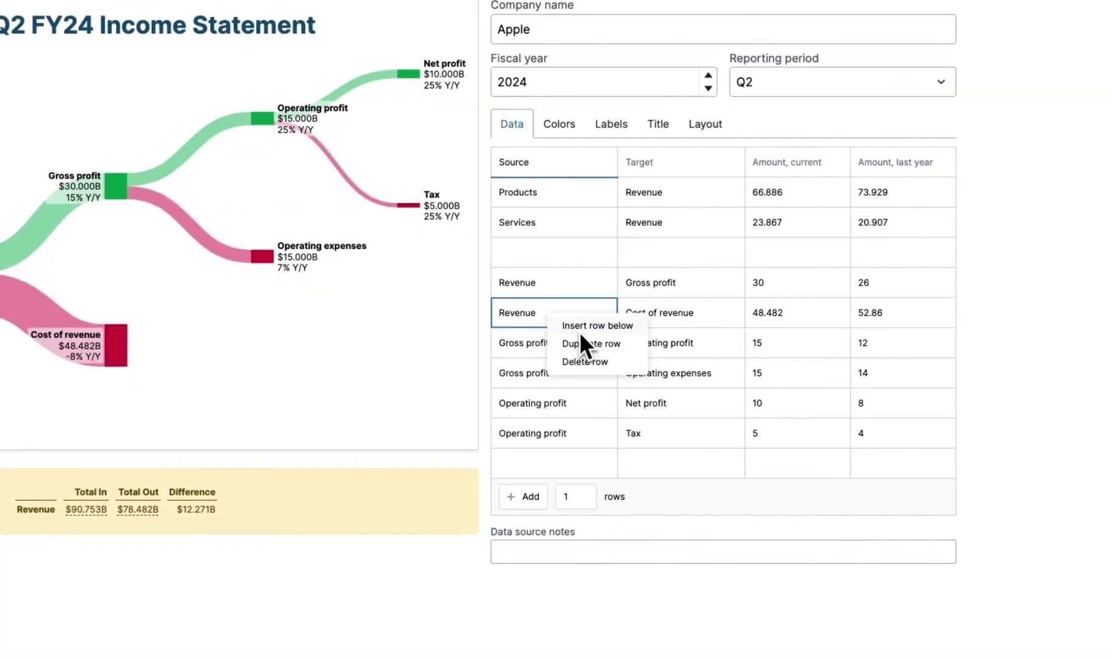
pyautogui.click(580, 332)
pyautogui.write('Cost of revenue')
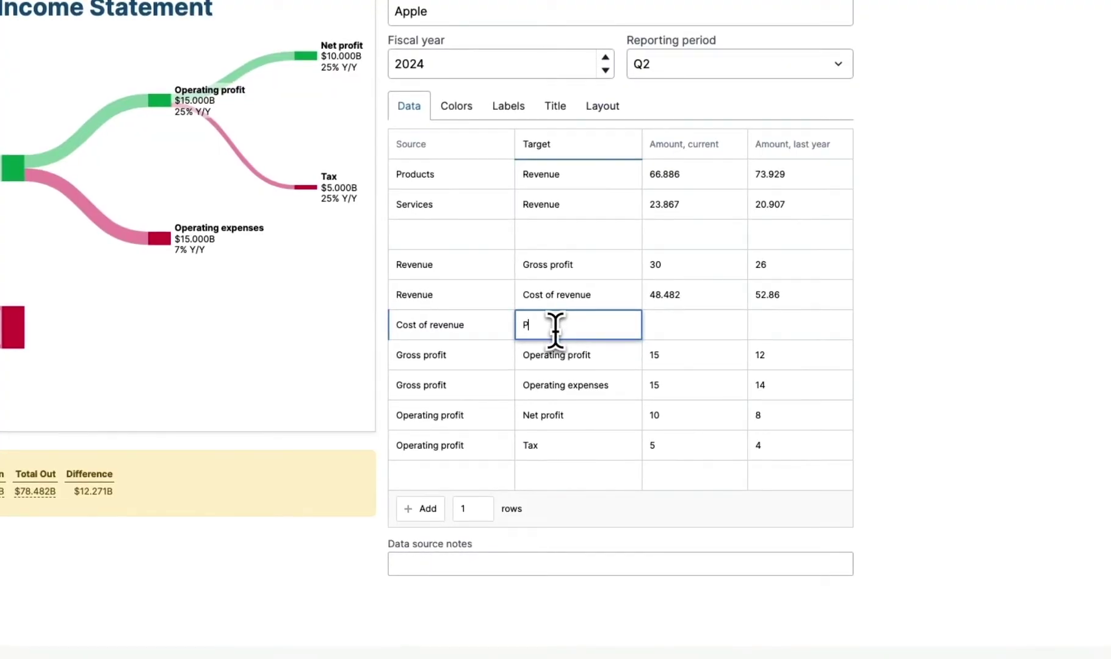
pyautogui.write('rodu')
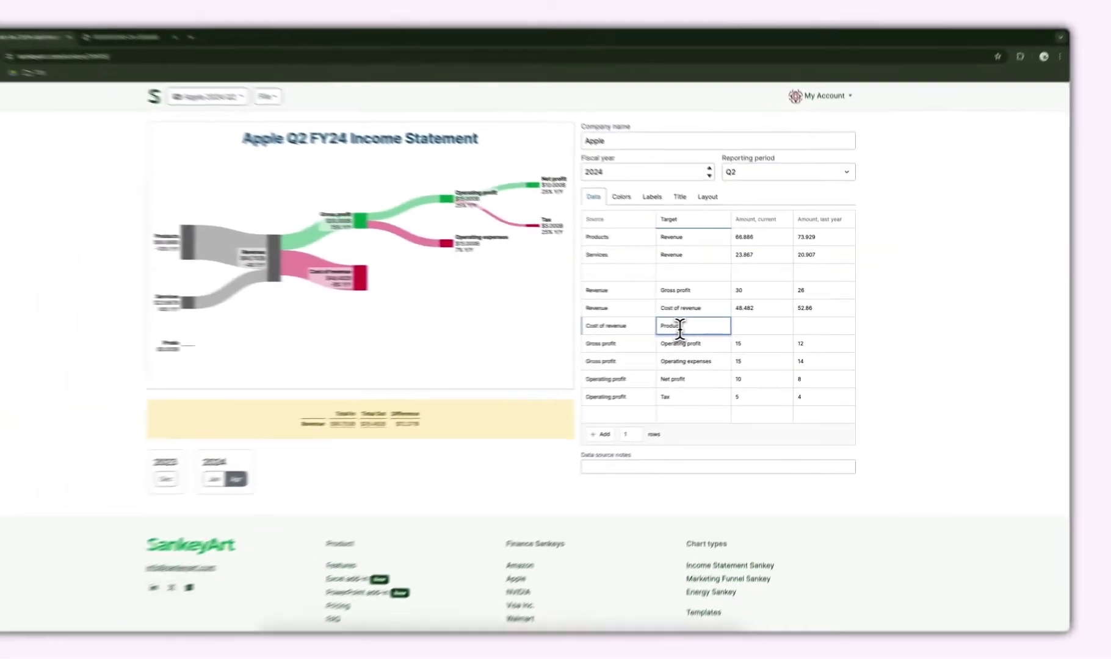
pyautogui.write('s')
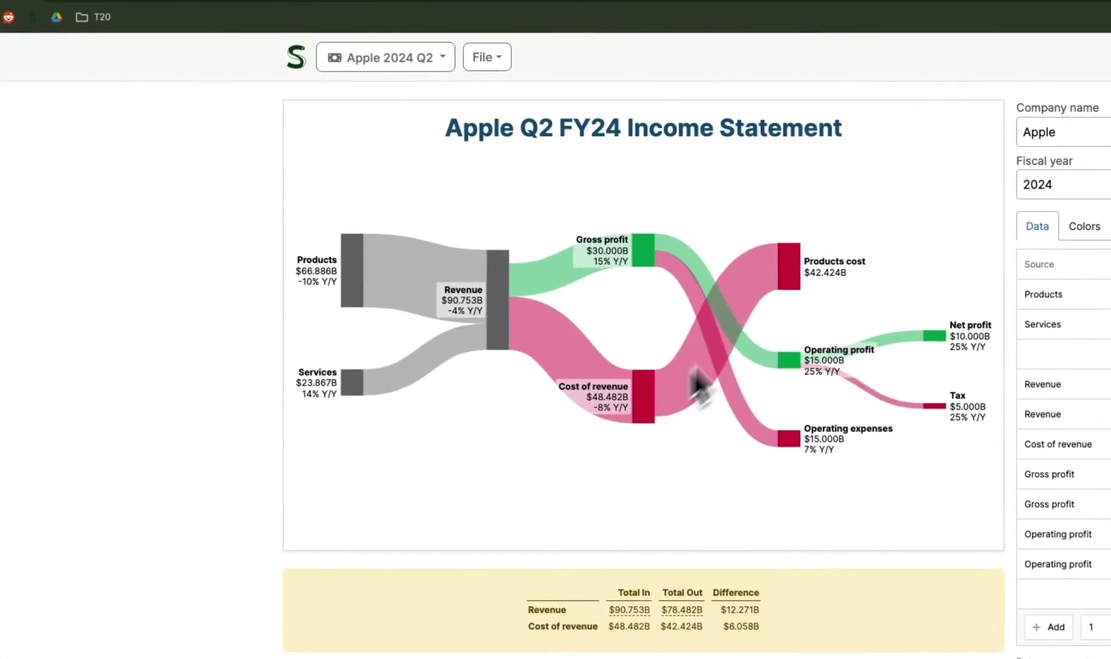
pyautogui.moveTo(509, 236); pyautogui.dragTo(500, 319)
pyautogui.moveTo(777, 433); pyautogui.dragTo(763, 507)
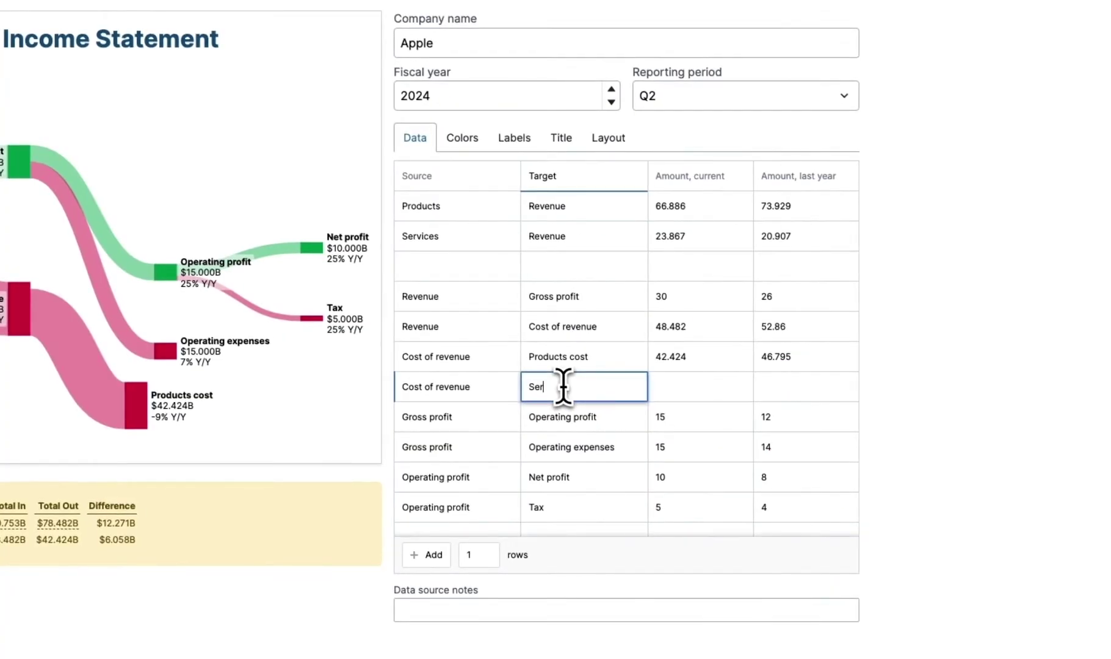
pyautogui.write('Serice')
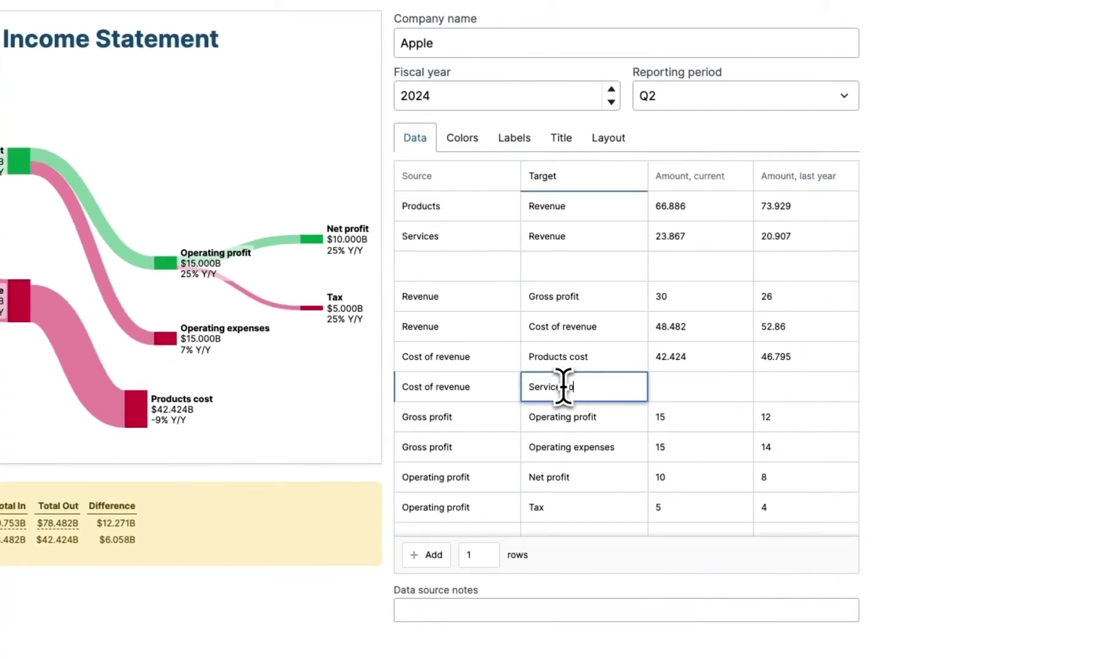
pyautogui.write(' cost')
# Enter Service cost amount 6.058 and reposition the Cost of revenue, Service cost and Products cost nodes
pyautogui.click(712, 388)
pyautogui.write('6058')
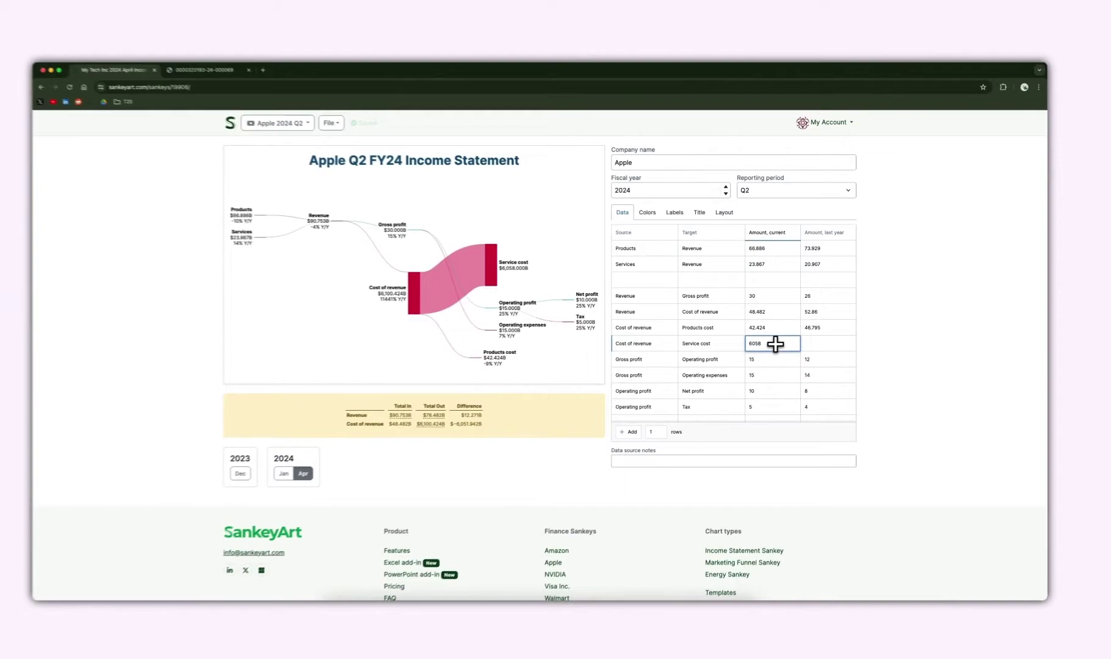
pyautogui.press('Left')
pyautogui.press('Left')
pyautogui.press('Left')
pyautogui.write('.')
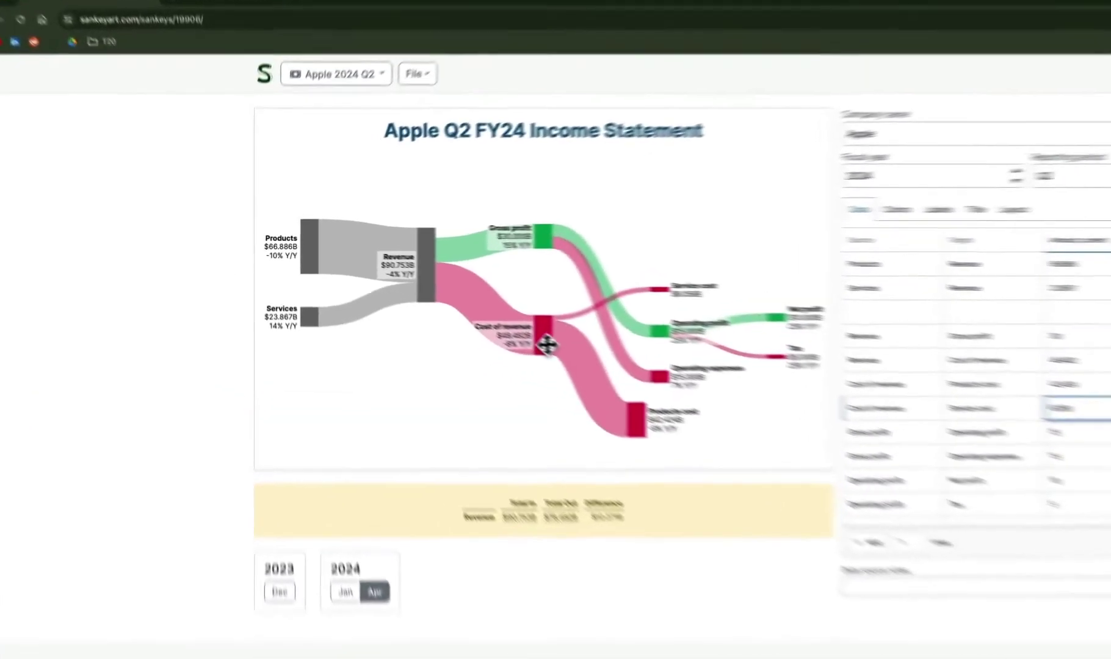
pyautogui.moveTo(434, 297); pyautogui.dragTo(415, 317)
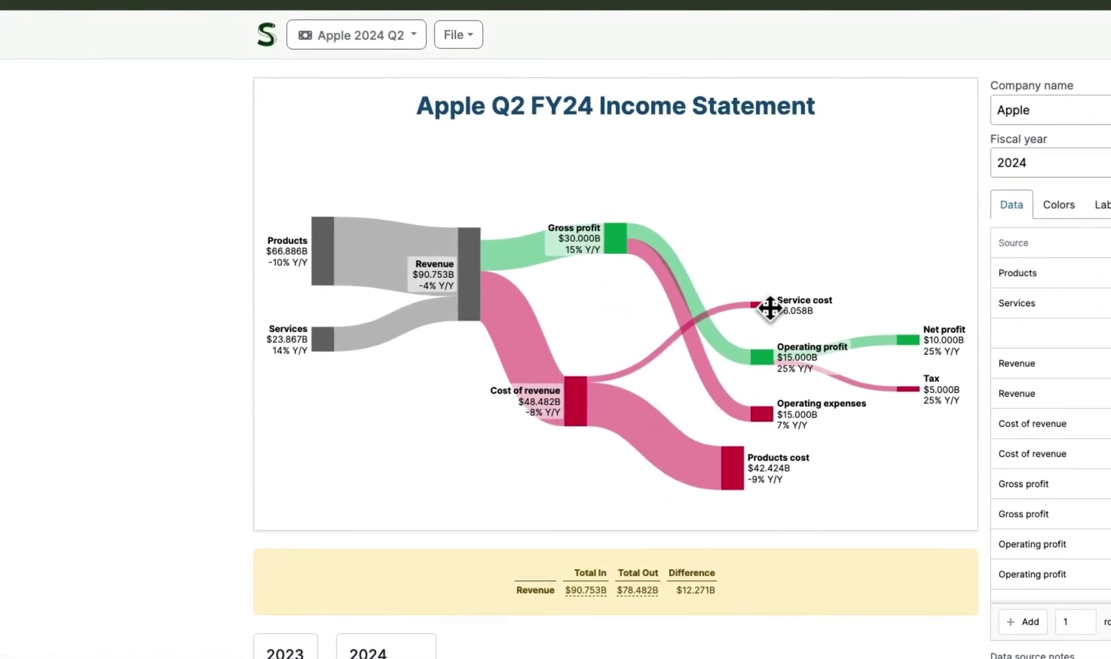
pyautogui.moveTo(769, 307)
pyautogui.mouseDown()
pyautogui.moveTo(677, 454)
pyautogui.moveTo(689, 391)
pyautogui.moveTo(650, 497)
pyautogui.moveTo(657, 490)
pyautogui.mouseUp()
pyautogui.moveTo(724, 472); pyautogui.dragTo(701, 459)
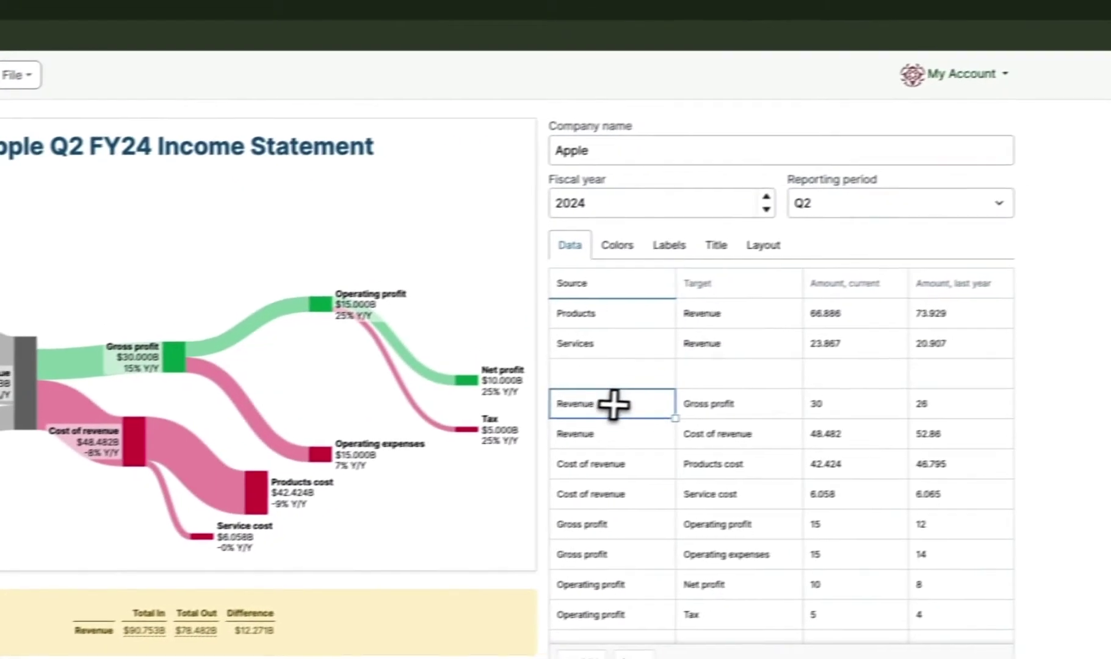
# Replace the Revenue → Gross profit current amount with 42.271
pyautogui.click(772, 407)
pyautogui.press('Delete')
pyautogui.doubleClick(772, 406)
pyautogui.write('7')
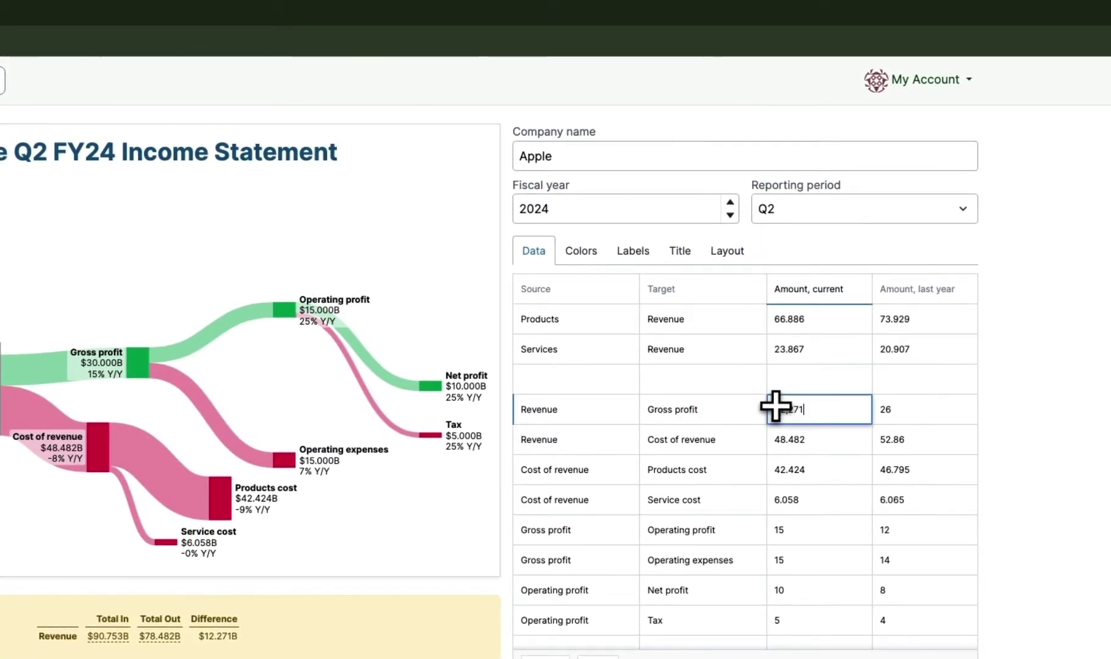
pyautogui.write('1')
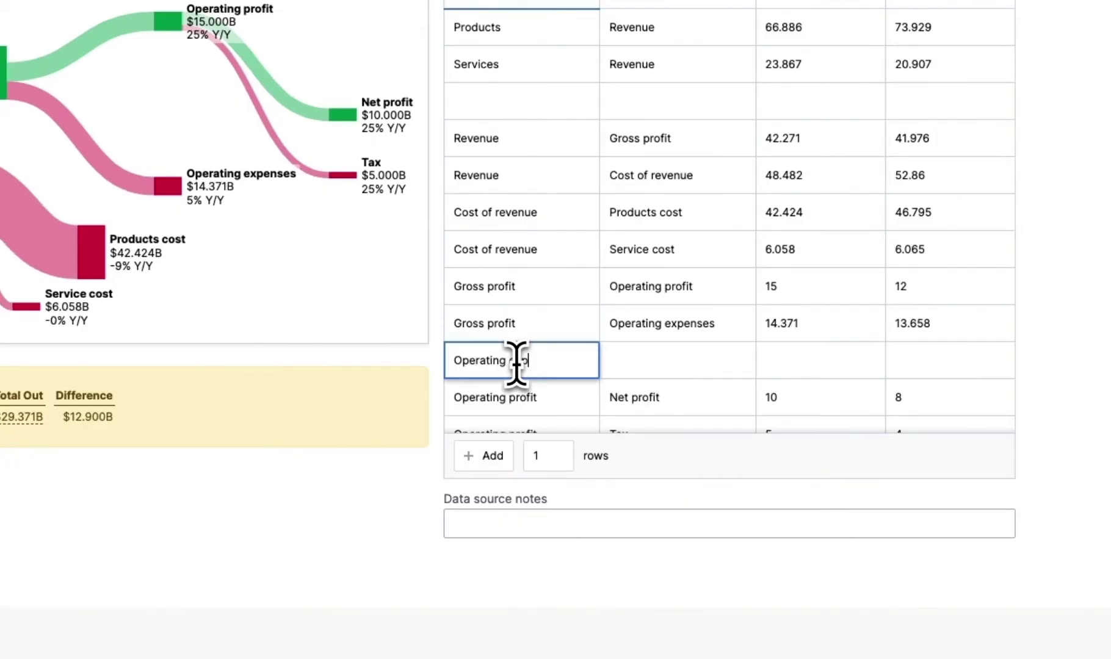
pyautogui.write('xpenses')
# Add Operating expenses rows for R&D (7.903, last year 7.457) and S,G&A (6.468)
pyautogui.press('Tab')
pyautogui.write('R')
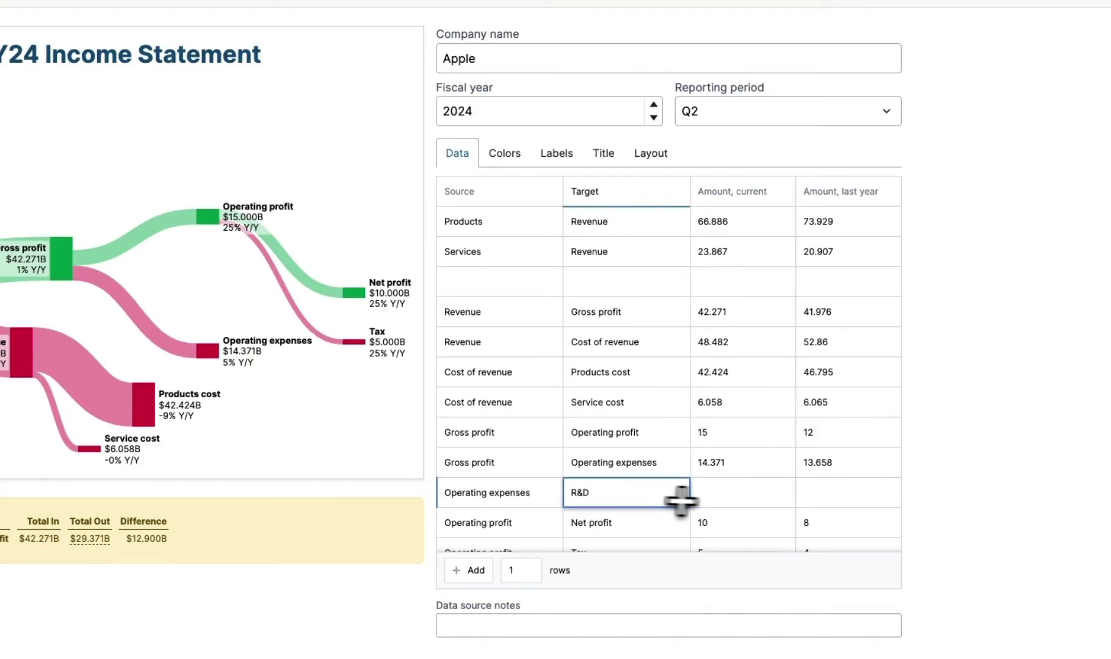
pyautogui.press('Tab')
pyautogui.write('7,903')
pyautogui.press('Tab')
pyautogui.write('7,457')
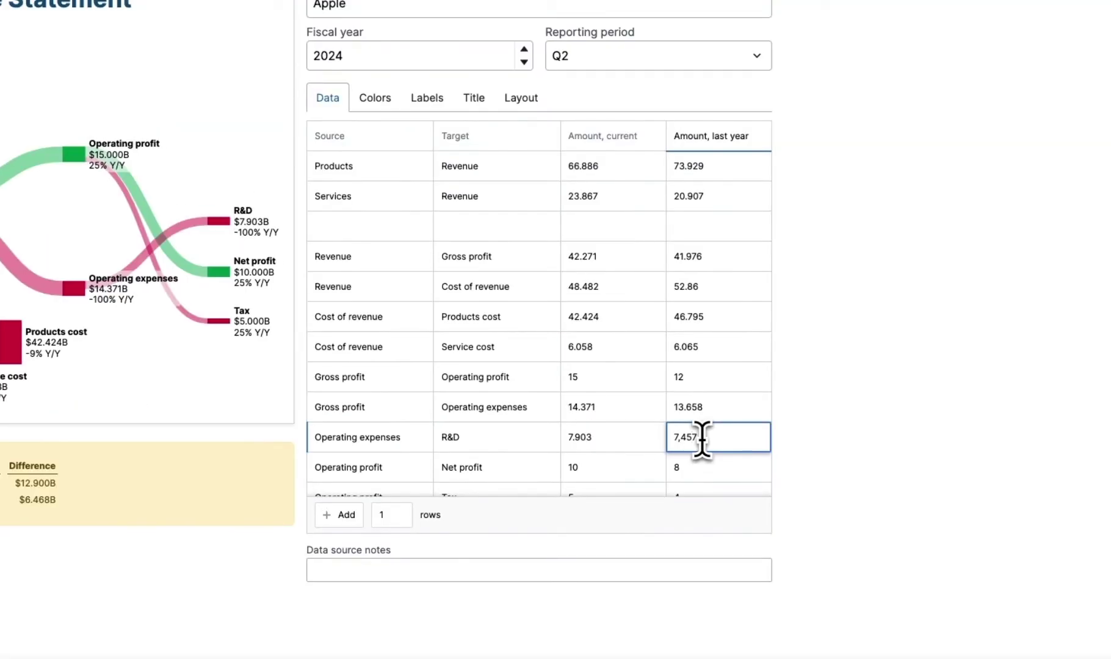
pyautogui.press('Return')
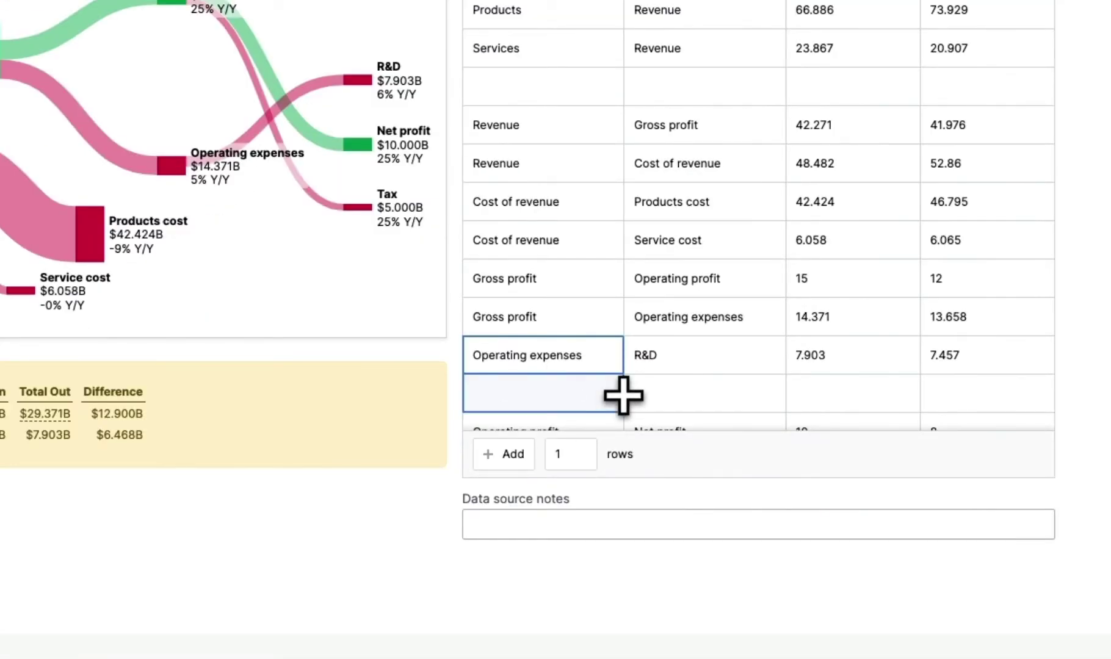
pyautogui.write('Operating expenses')
pyautogui.press('Tab')
pyautogui.write('S,G&A')
pyautogui.press('Tab')
pyautogui.write('6.468')
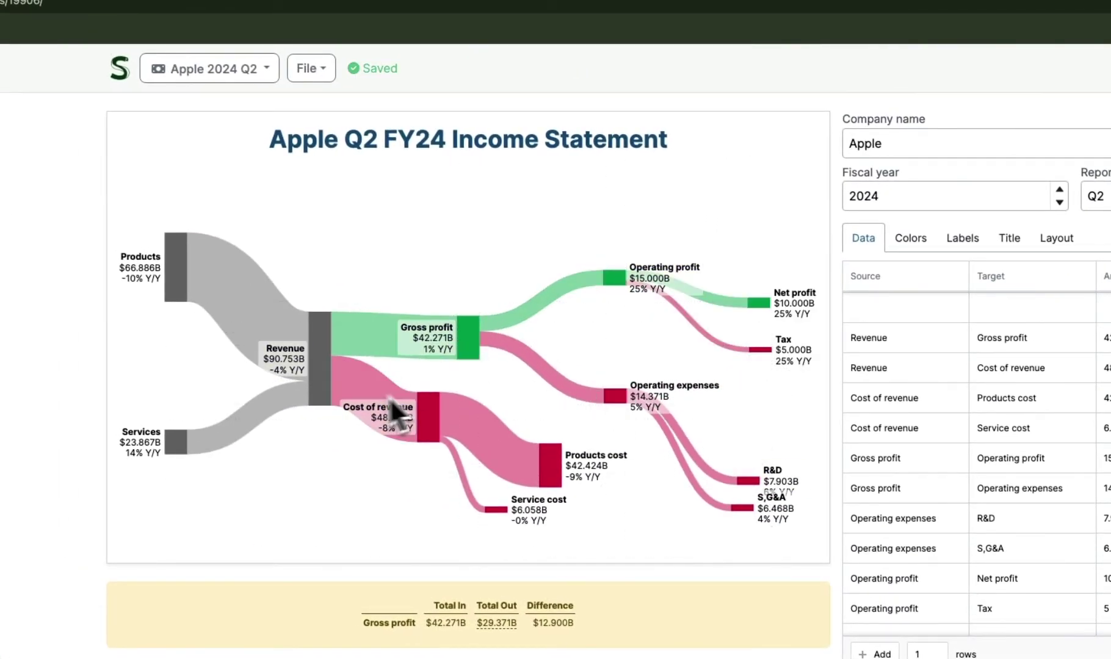
# Nudge Gross profit up and enter Operating profit as 27.9, last year 28.318
pyautogui.moveTo(469, 326); pyautogui.dragTo(471, 305)
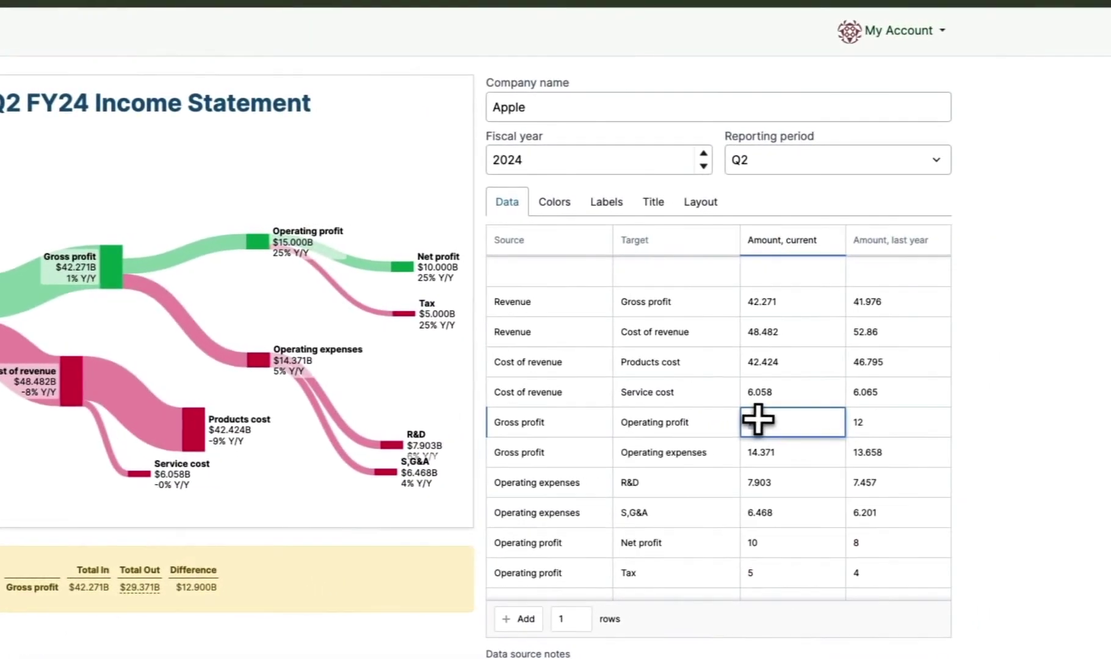
pyautogui.hotkey('ctrl', 'v')
pyautogui.click(786, 384)
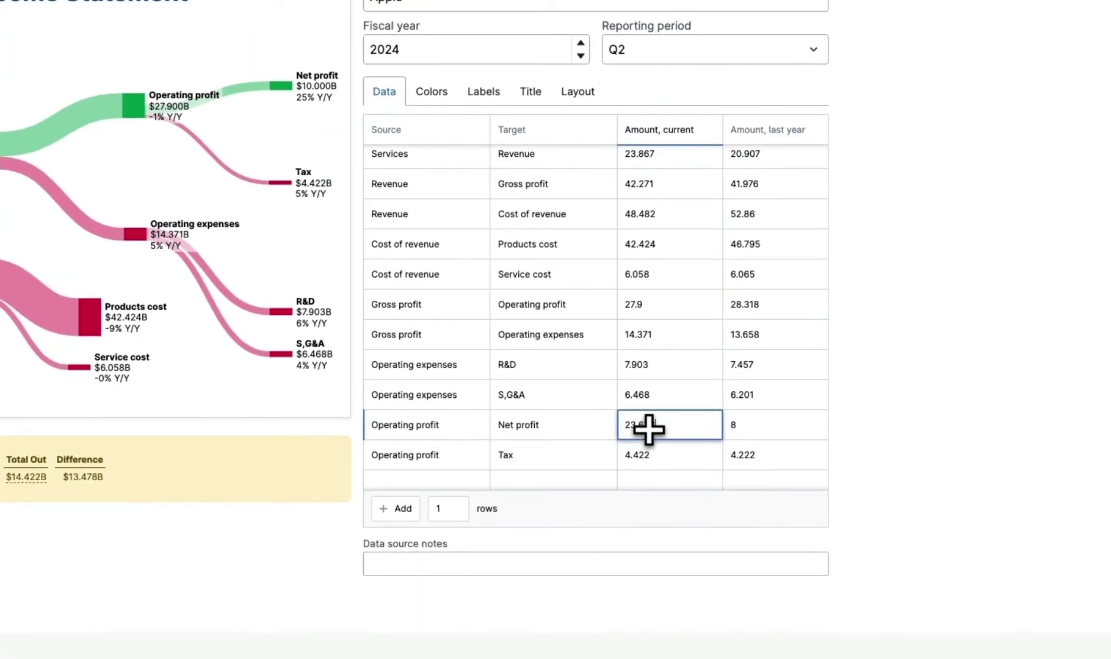
pyautogui.write('23.636')
# Edit Net profit's amounts, giving it a last-year figure of 24.16
pyautogui.click(908, 474)
pyautogui.write('24.160')
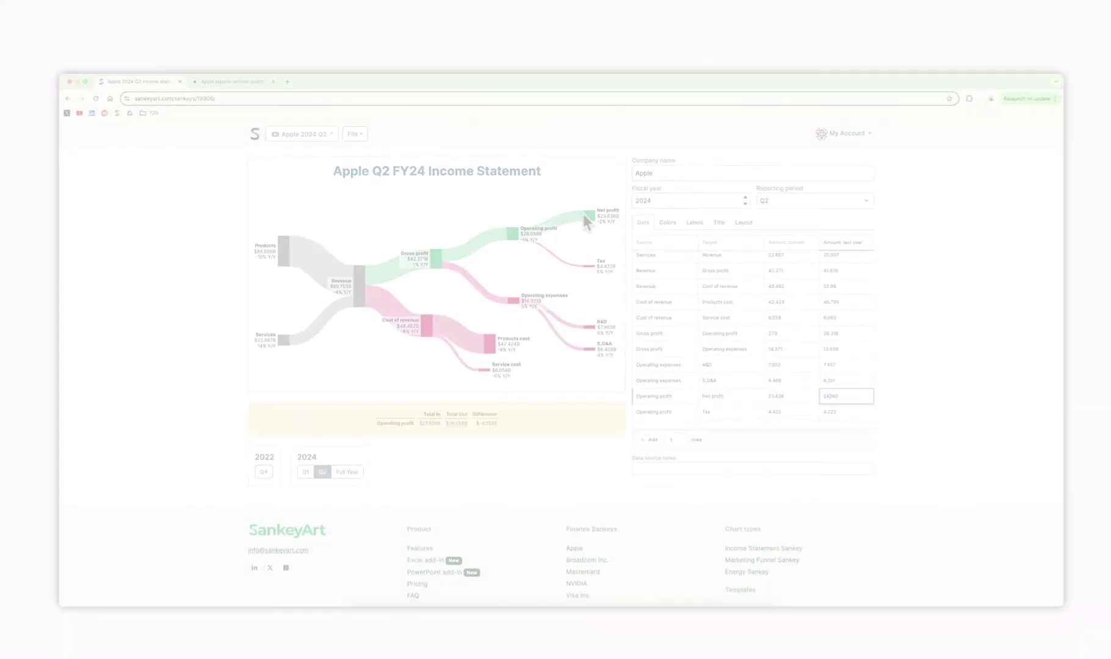
pyautogui.write('Net profit')
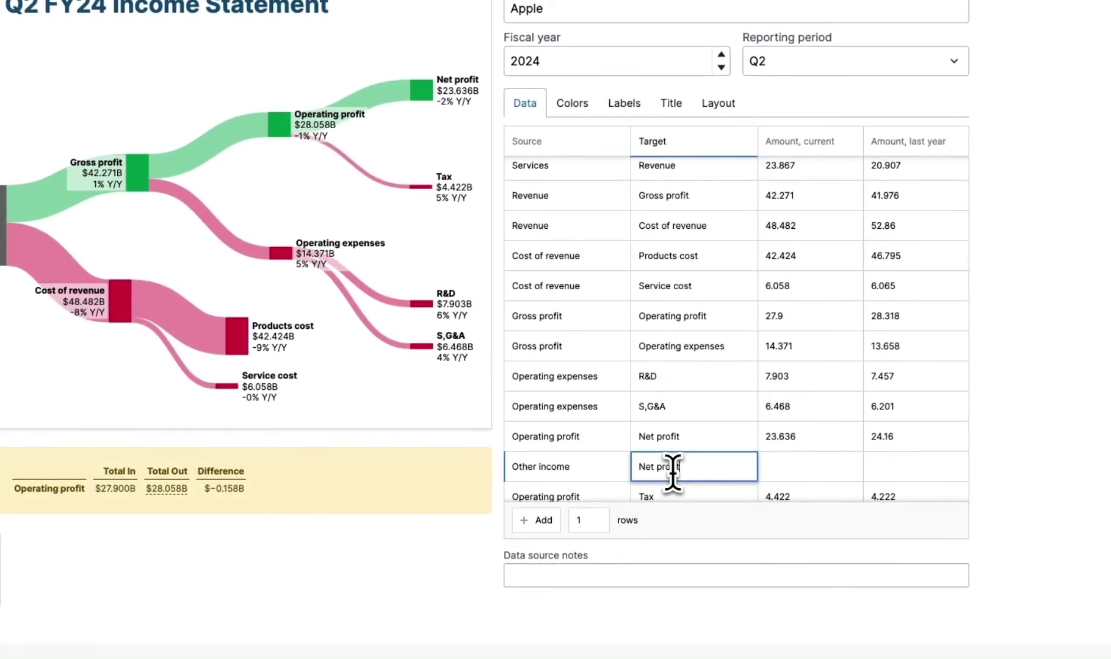
# Enter the Other income flow into Net profit as 0.158, last year 0.064
pyautogui.press('Tab')
pyautogui.write('0.158')
pyautogui.click(644, 473)
pyautogui.write('64')
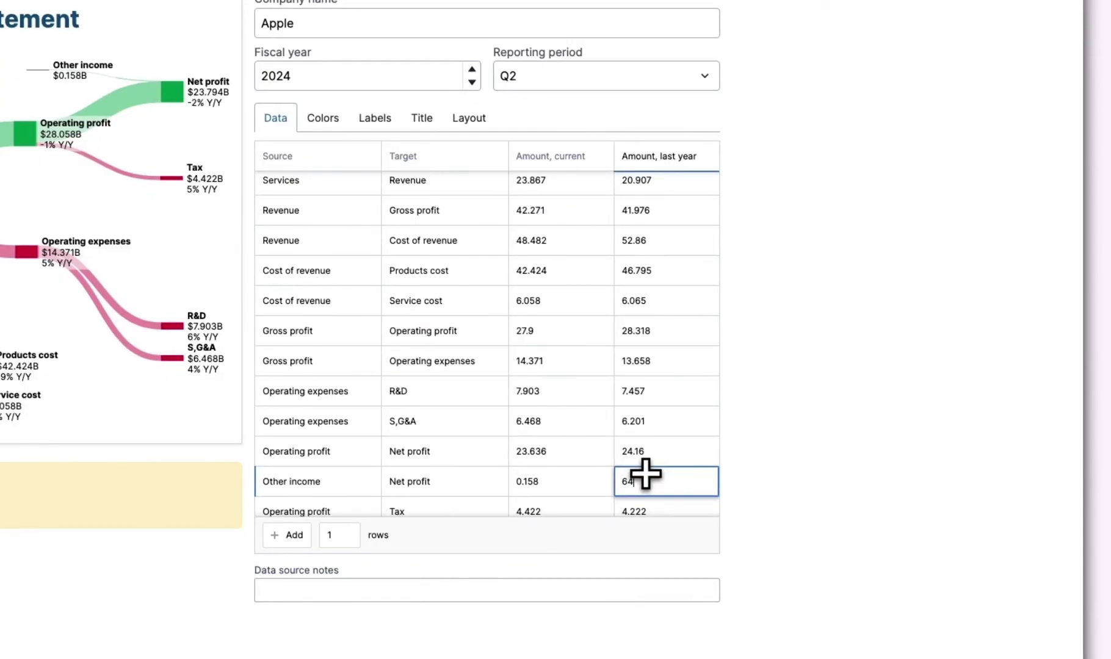
pyautogui.press('Home')
pyautogui.write('0.')
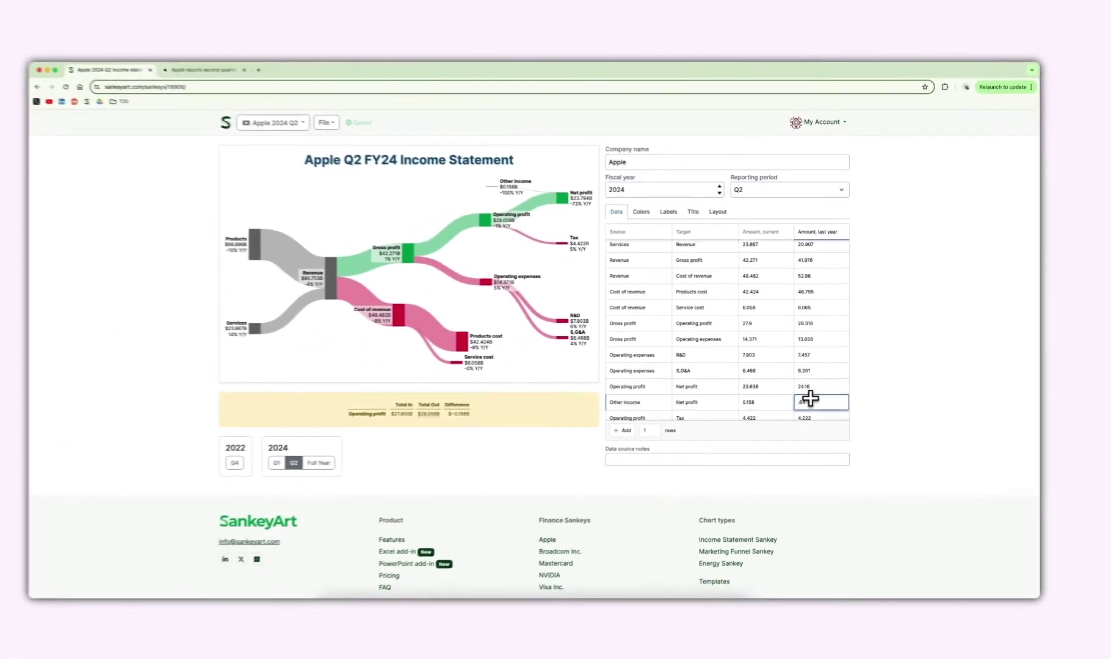
pyautogui.write('0')
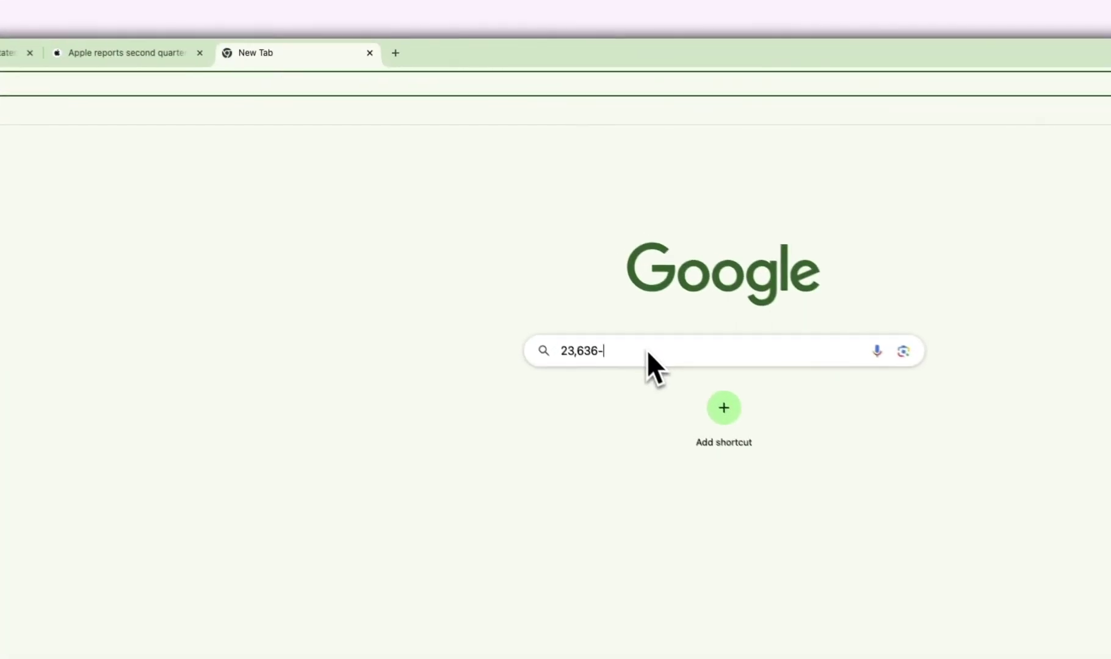
pyautogui.write('159')
# Calculate 23,636 minus 158 in Google, copy the 23478 result, and return to SankeyArt
pyautogui.press('BackSpace')
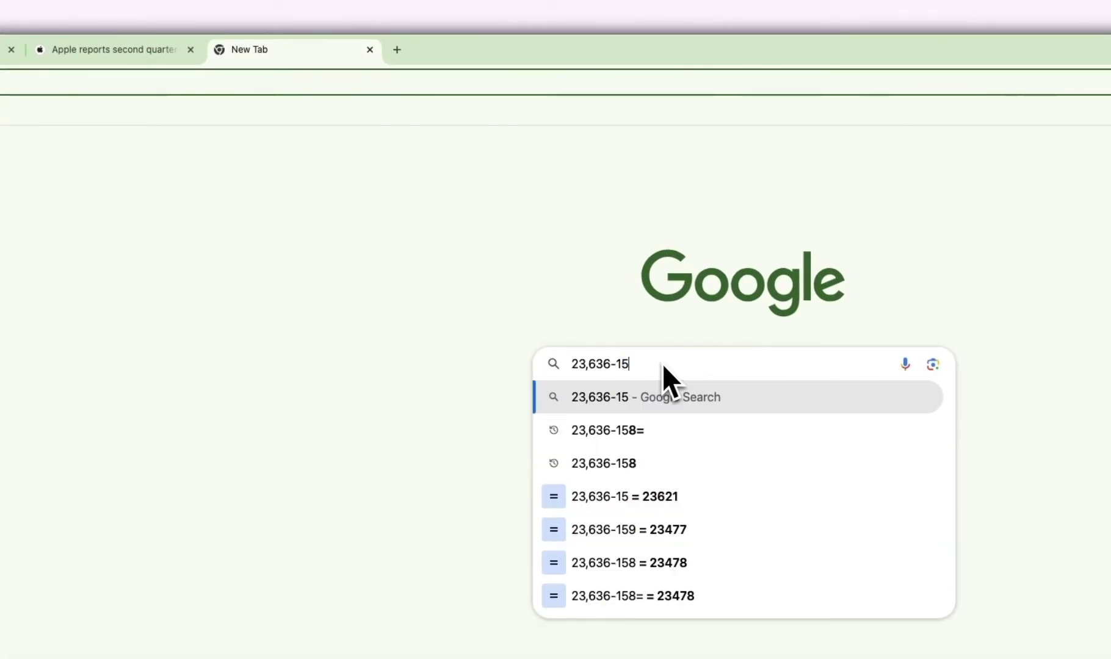
pyautogui.write('8')
pyautogui.press('Return')
pyautogui.doubleClick(421, 292)
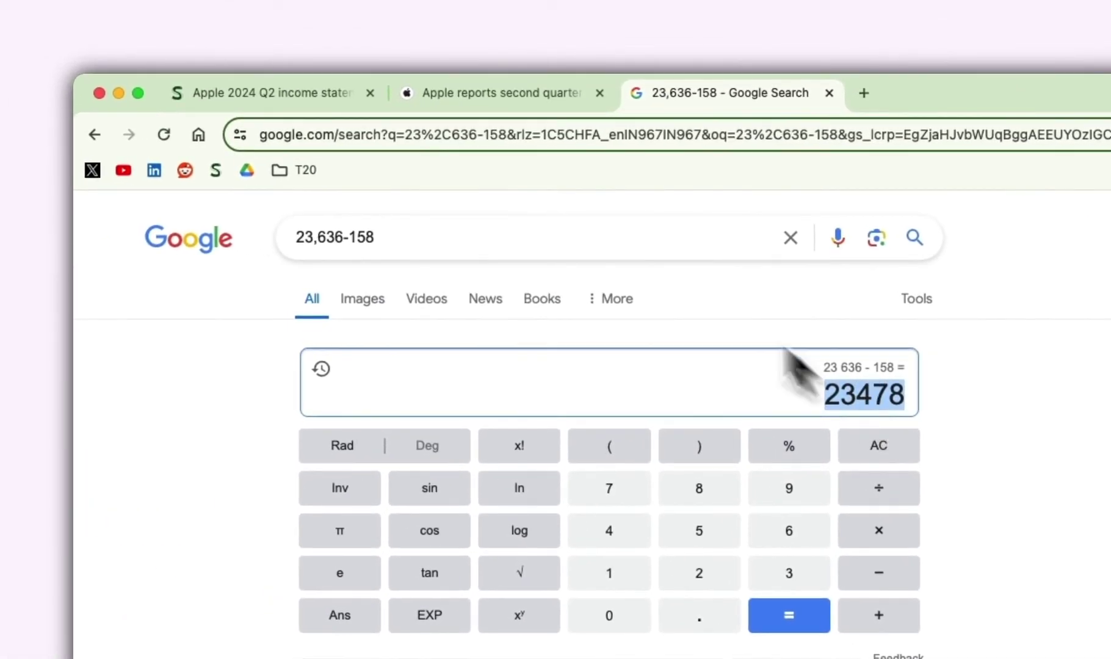
pyautogui.click(10, 52)
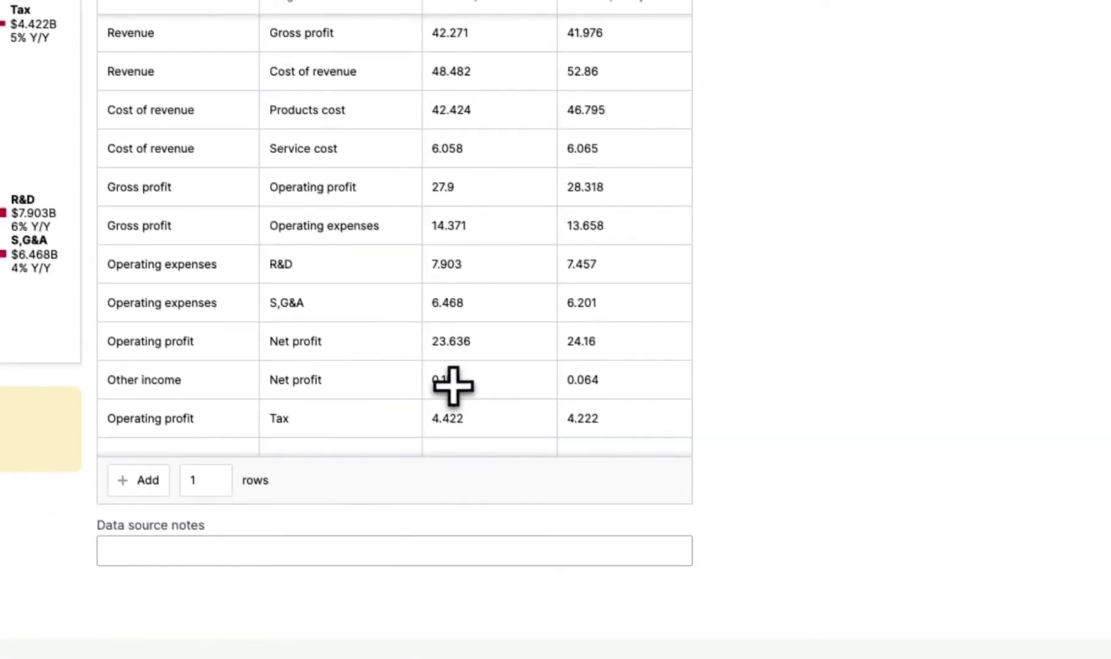
# Change the Net profit flow amount to 23.478 and edit its last-year value
pyautogui.doubleClick(442, 332)
pyautogui.doubleClick(652, 402)
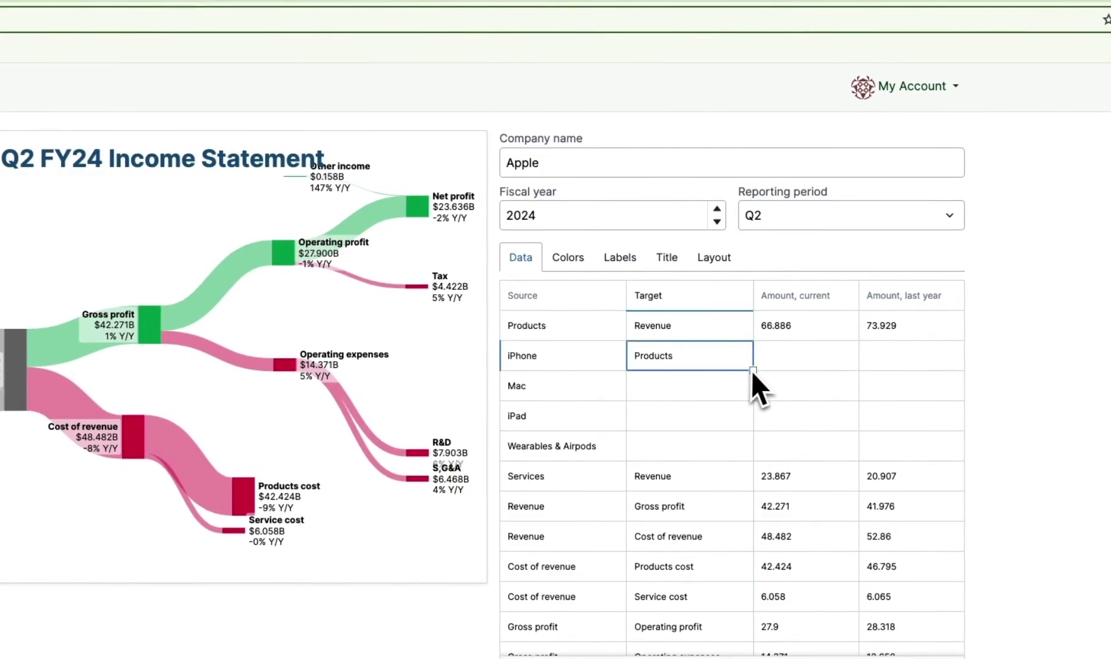
# Route Mac, iPad and Wearables into Products; enter amounts 45.963, 7.451, 5.559, 7.913
pyautogui.click(763, 361)
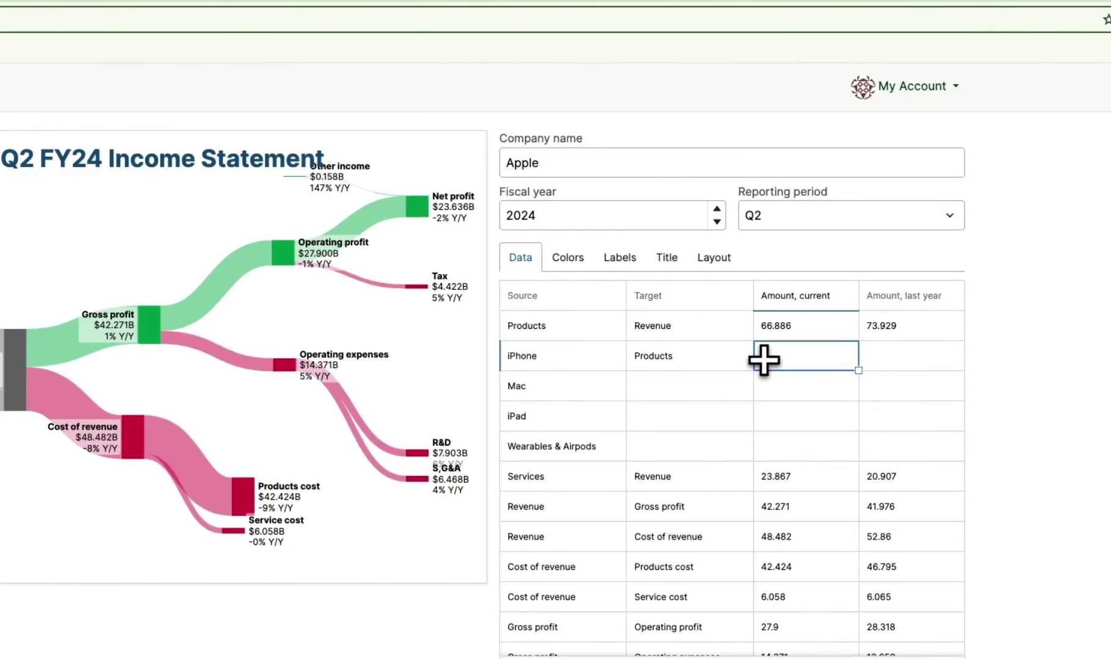
pyautogui.click(720, 359)
pyautogui.moveTo(753, 371); pyautogui.dragTo(748, 445)
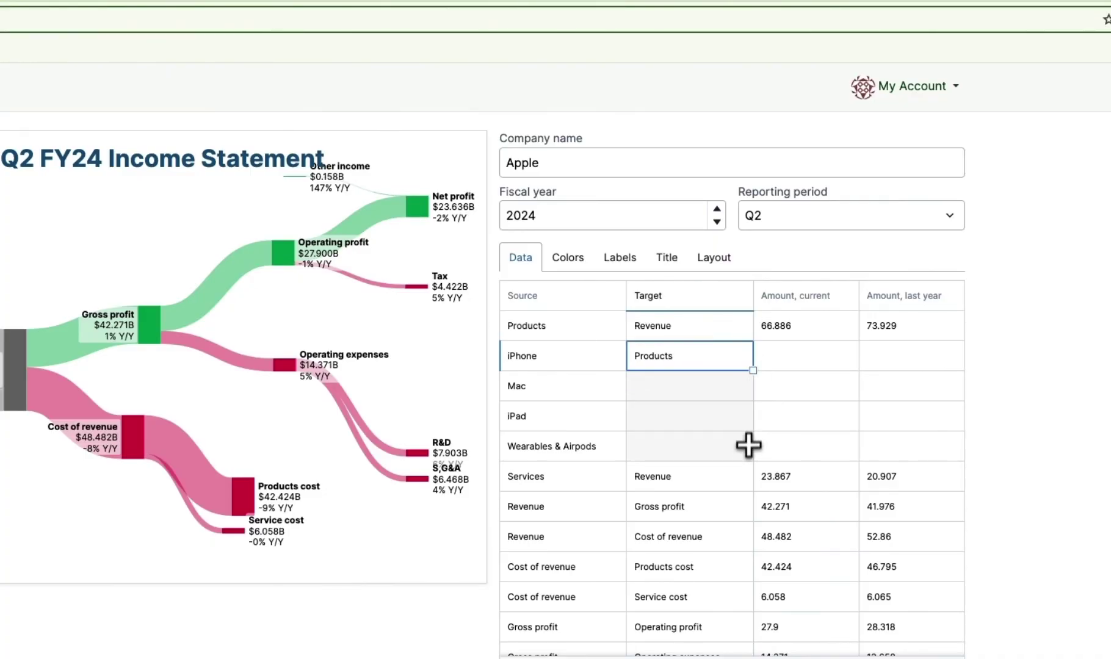
pyautogui.click(783, 354)
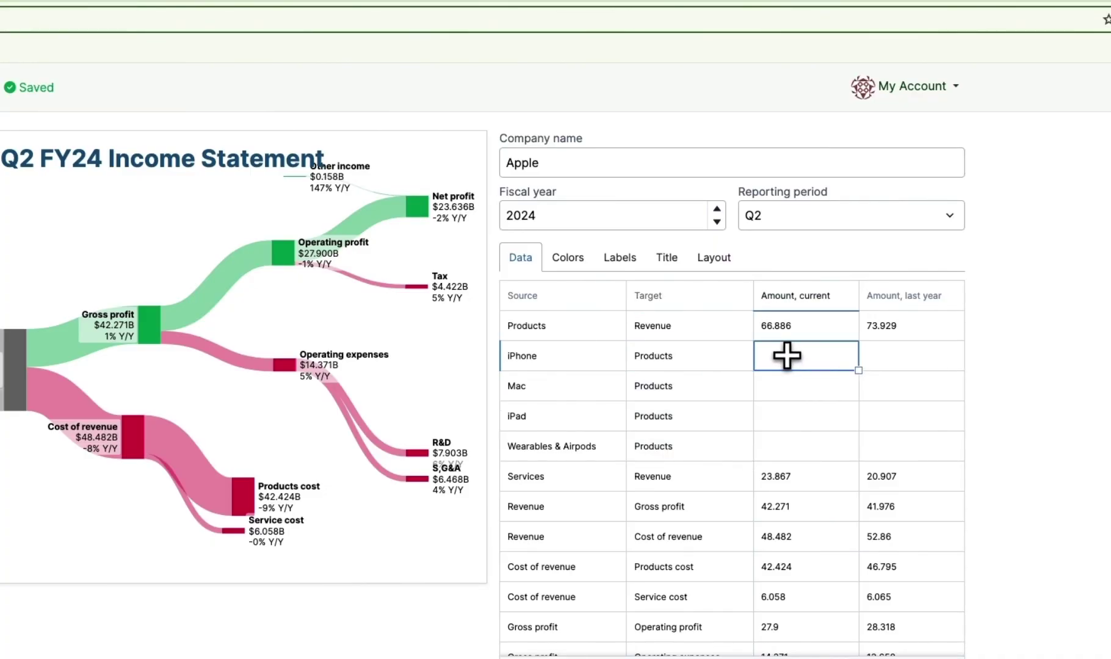
pyautogui.write('7,913')
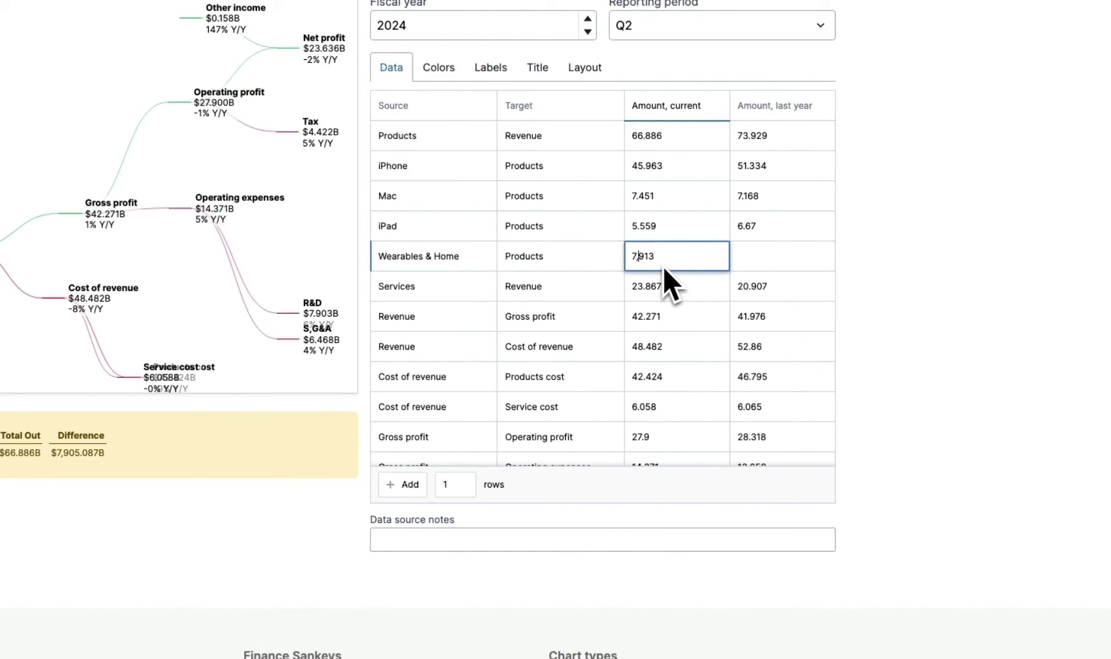
pyautogui.click(788, 253)
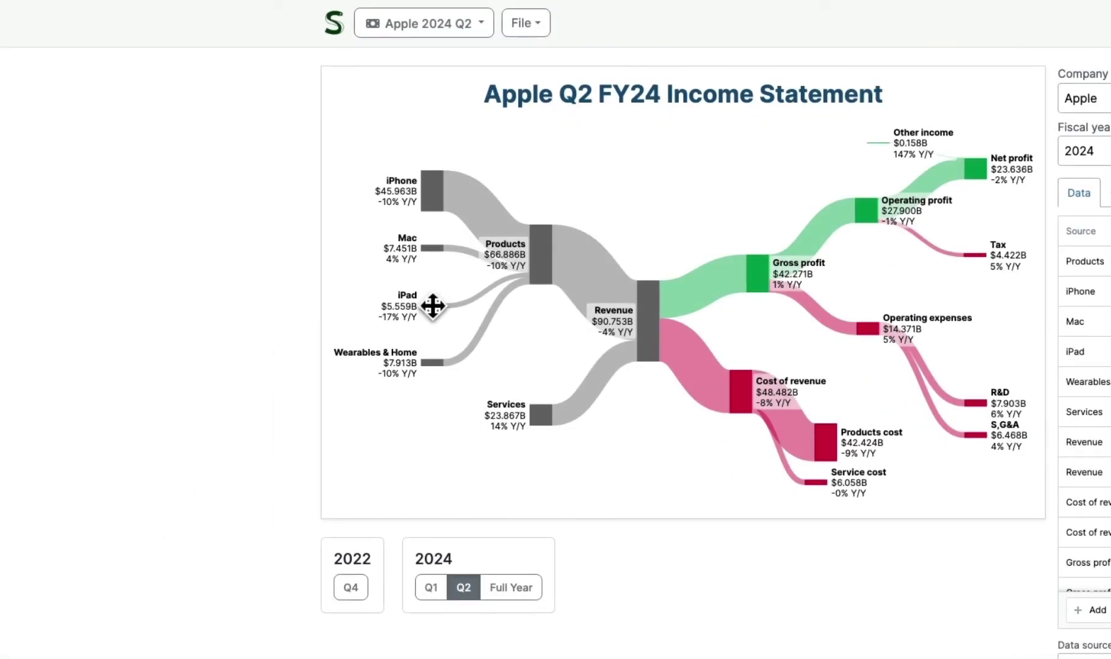
# Nudge the iPad node up slightly and shift the Revenue node a little left
pyautogui.moveTo(432, 305); pyautogui.dragTo(432, 304)
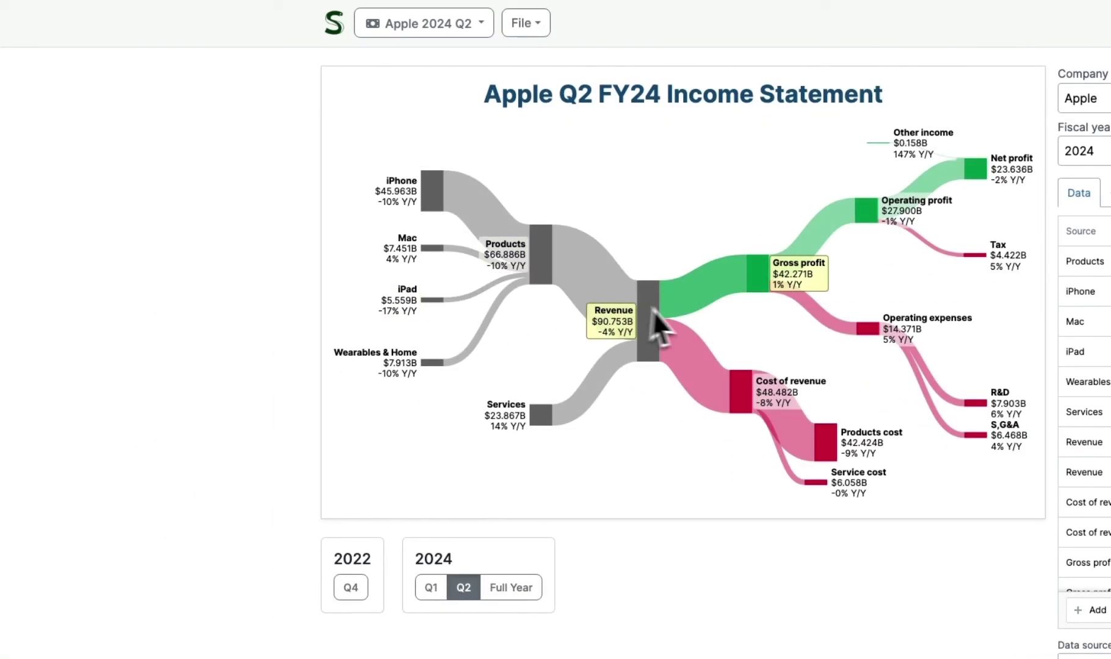
pyautogui.moveTo(649, 322); pyautogui.dragTo(646, 322)
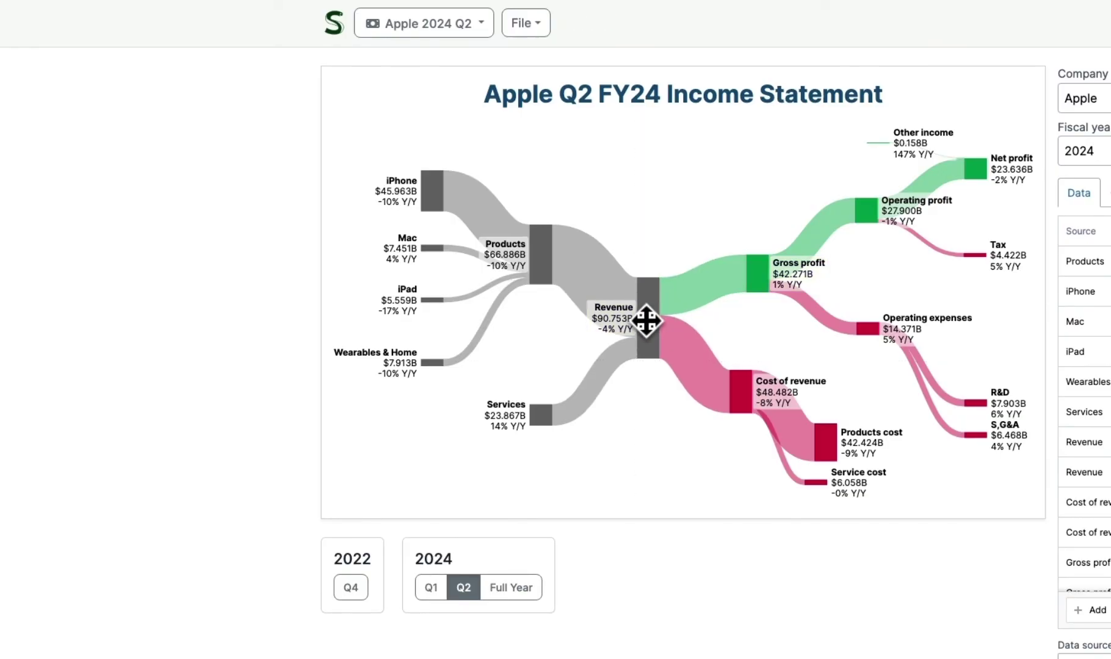